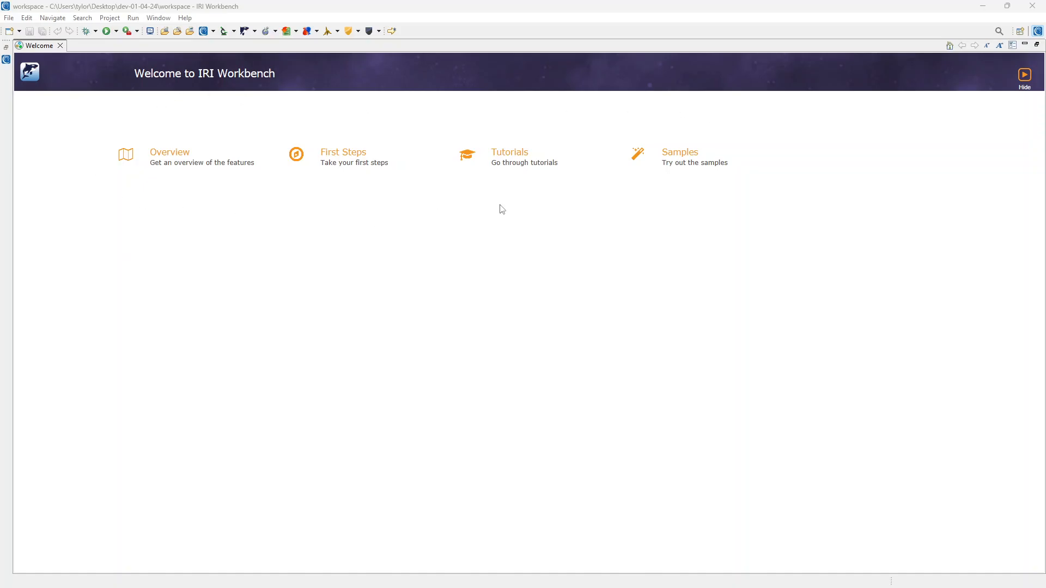
Step: Close the Welcome page, reopen it once, and close it again to show the workspace
left_click(61, 47)
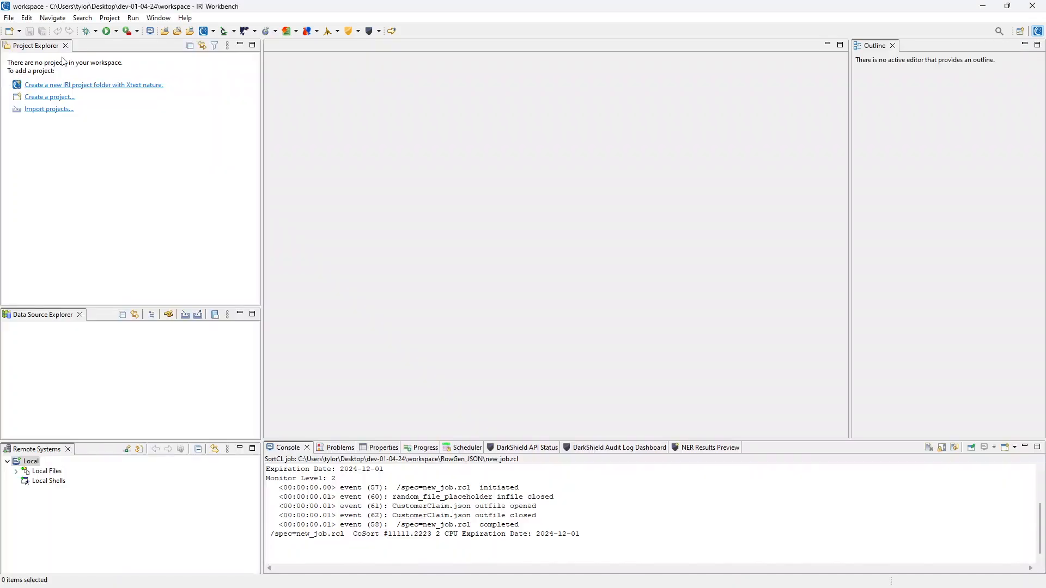
left_click(185, 18)
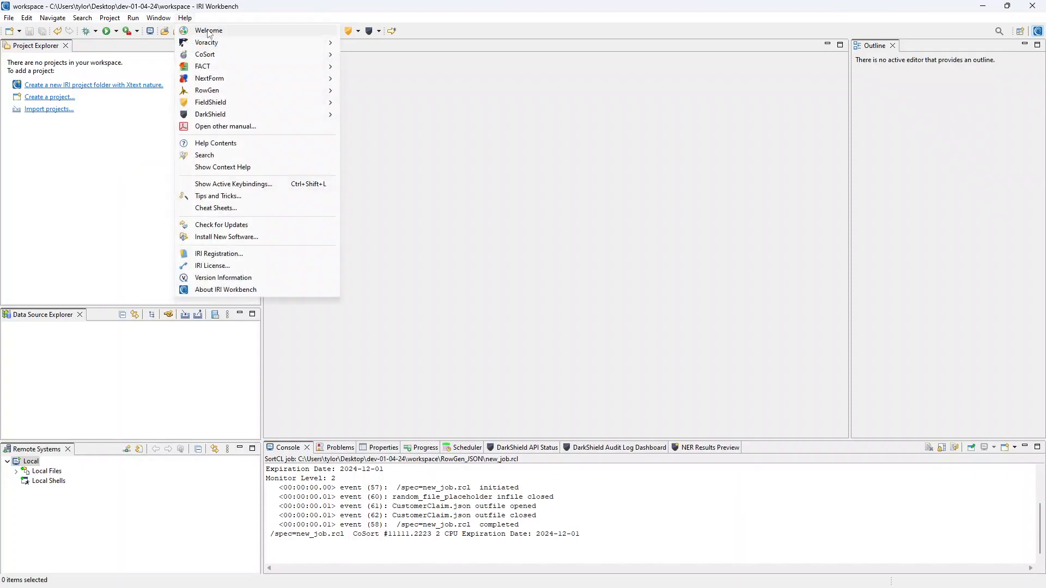
left_click(208, 31)
left_click(60, 46)
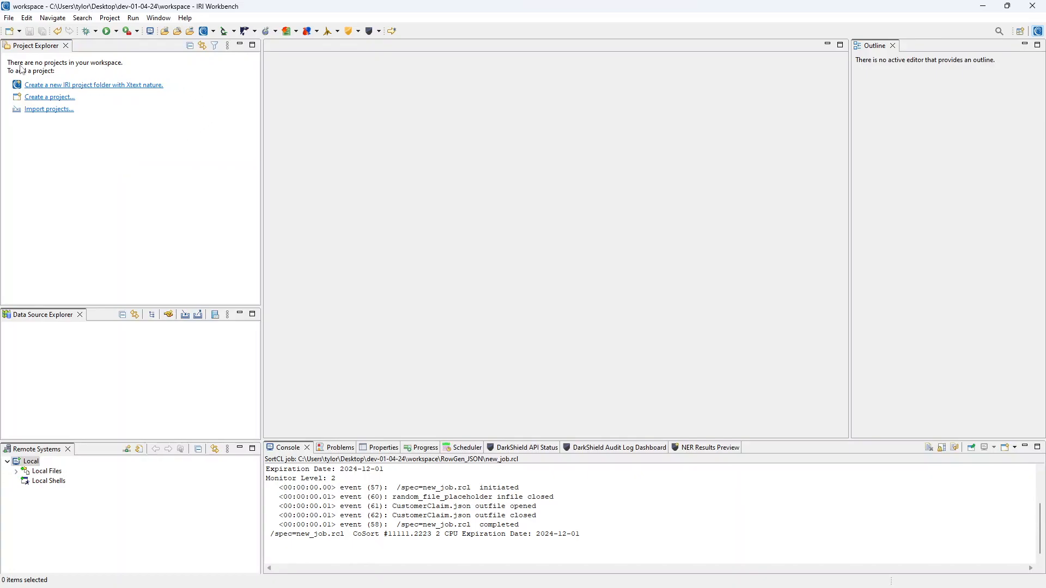
left_click(9, 19)
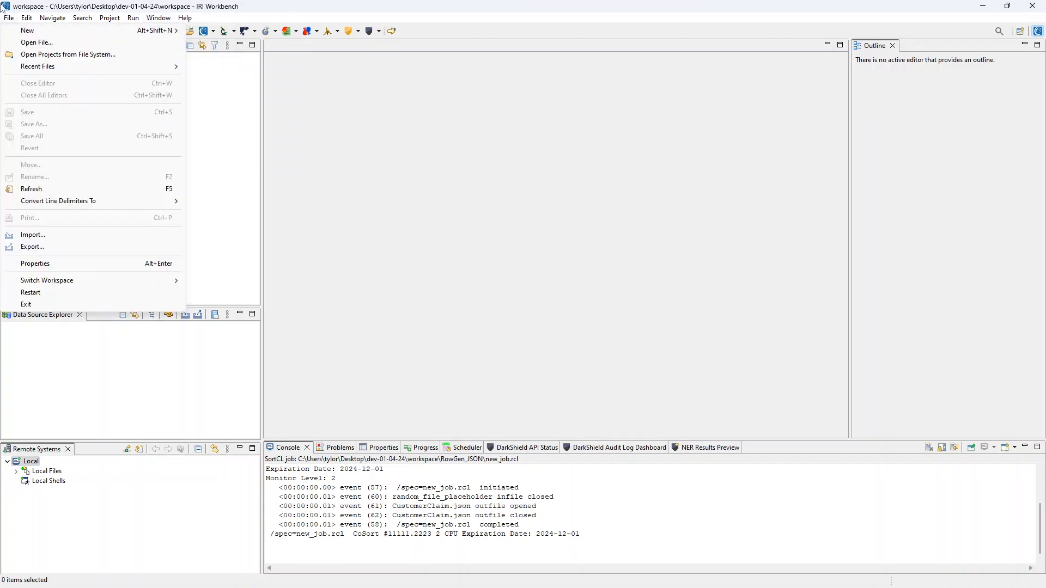
mouse_move(63, 36)
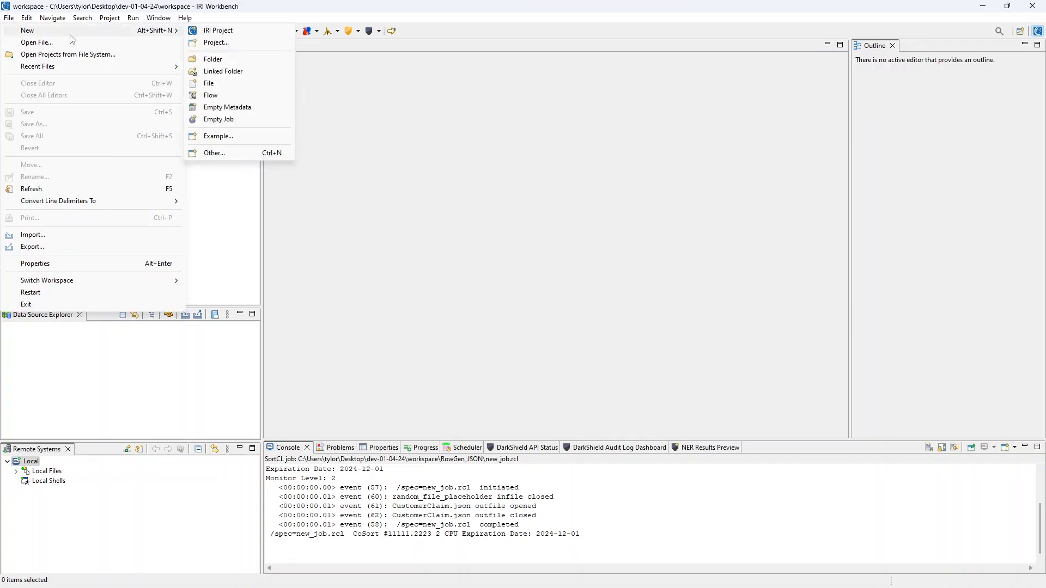
left_click(257, 275)
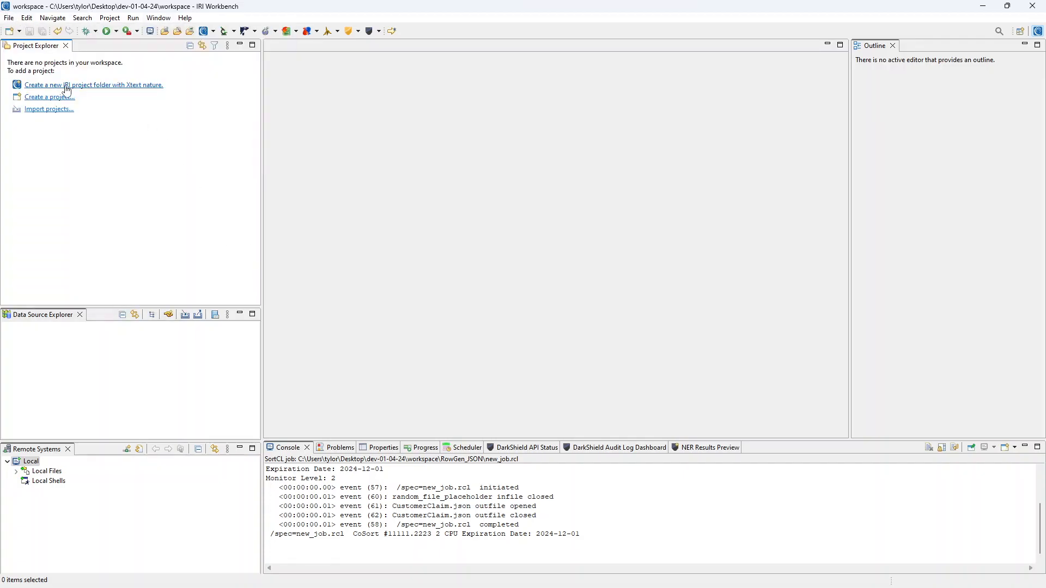
Step: Create an IRI project named RowGen_JSON with a data class library that is not populated with data classes
left_click(116, 87)
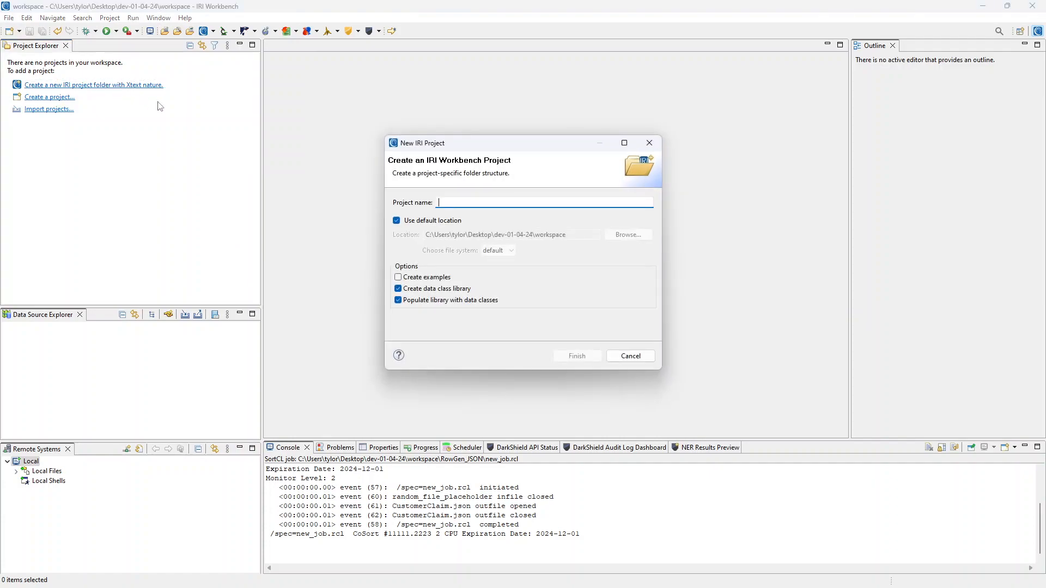
type("ROw")
key("BackSpace")
key("BackSpace")
key("BackSpace")
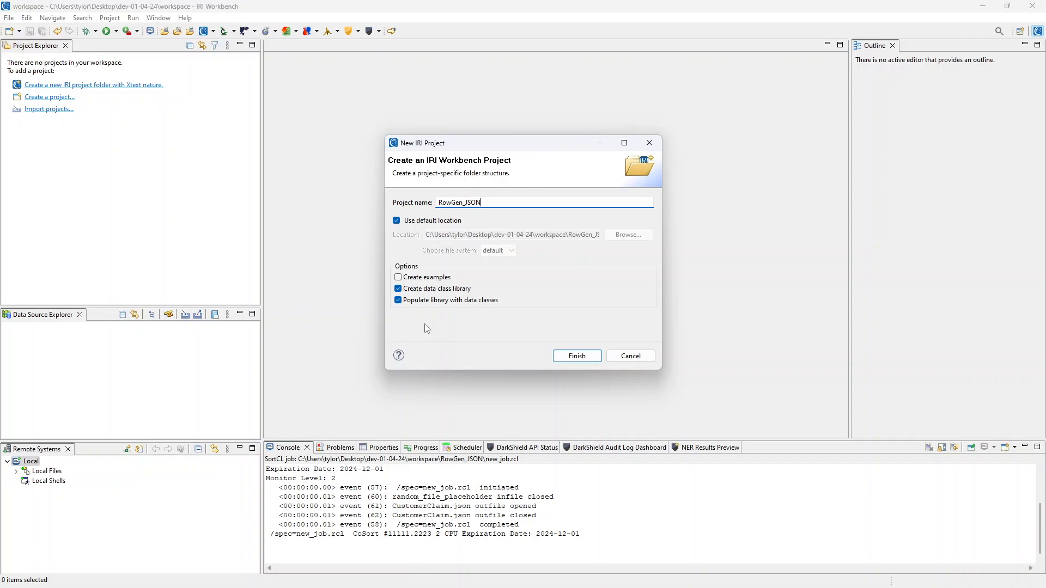
left_click(399, 301)
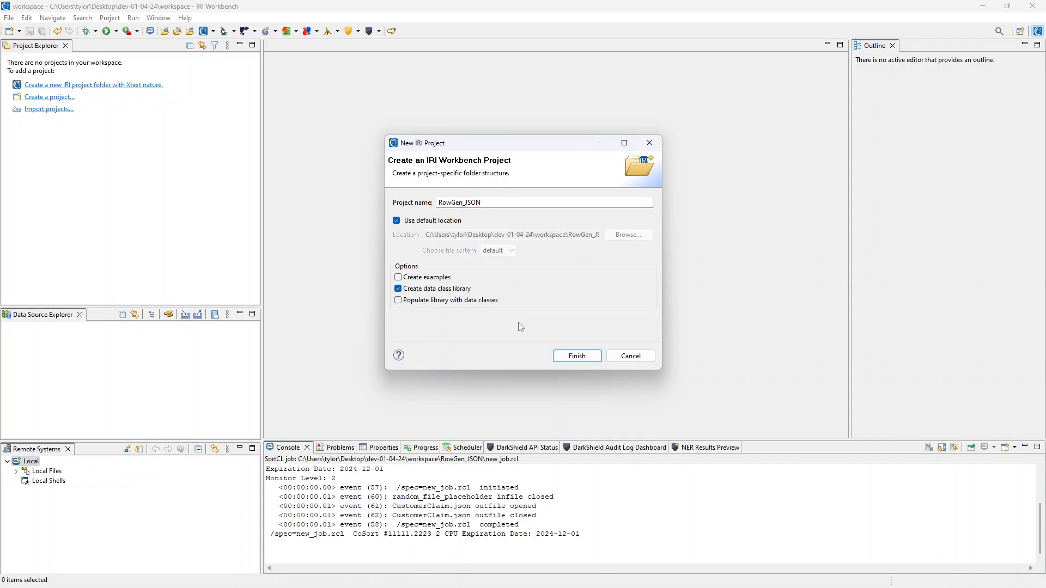
left_click(576, 357)
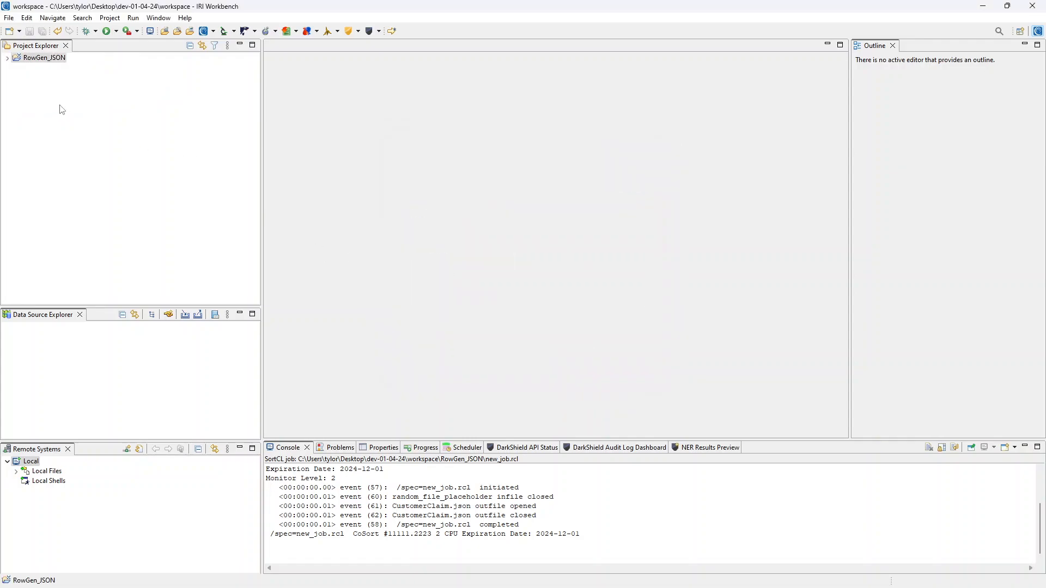
Step: Examine the Library and Rules entries of iriLibrary.dcrlib in the RowGen_JSON project, and close the file
double_click(17, 58)
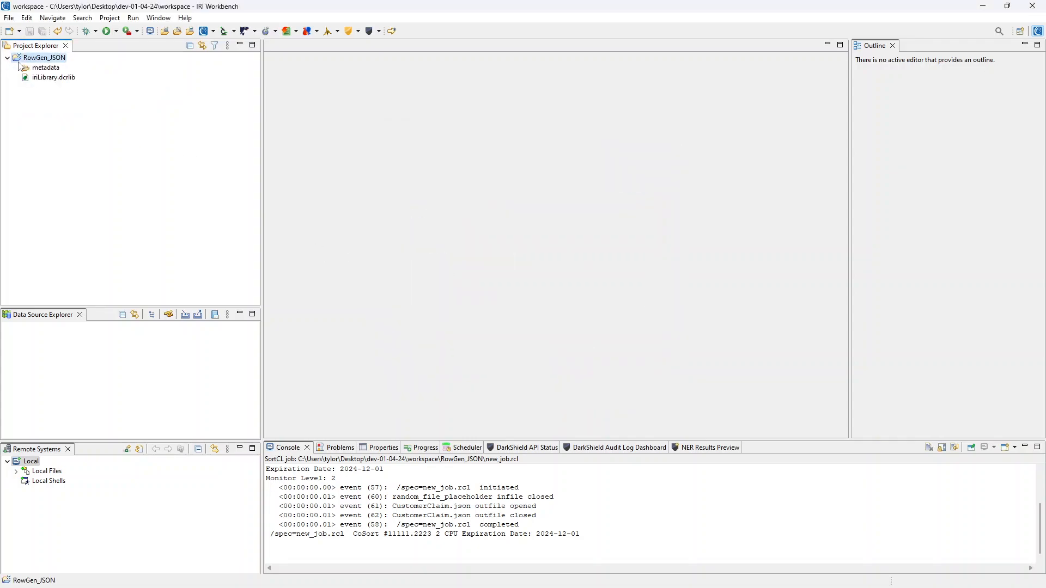
double_click(54, 78)
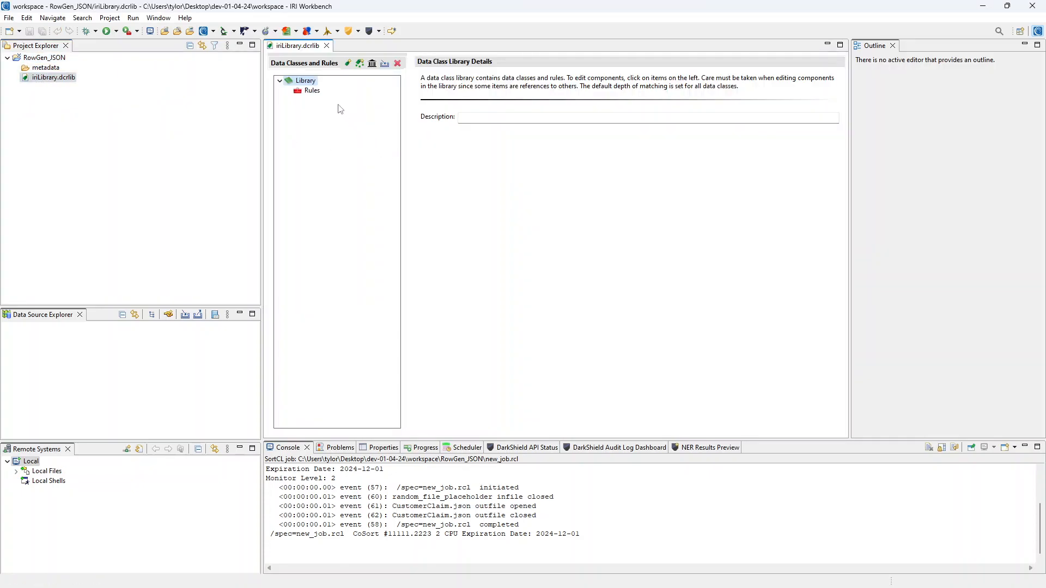
left_click(299, 91)
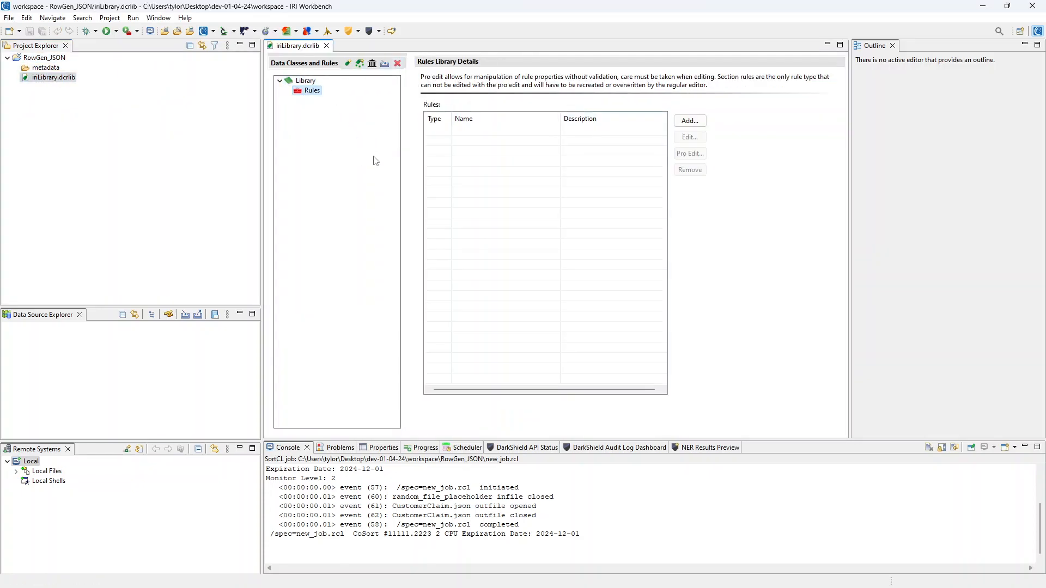
left_click(307, 81)
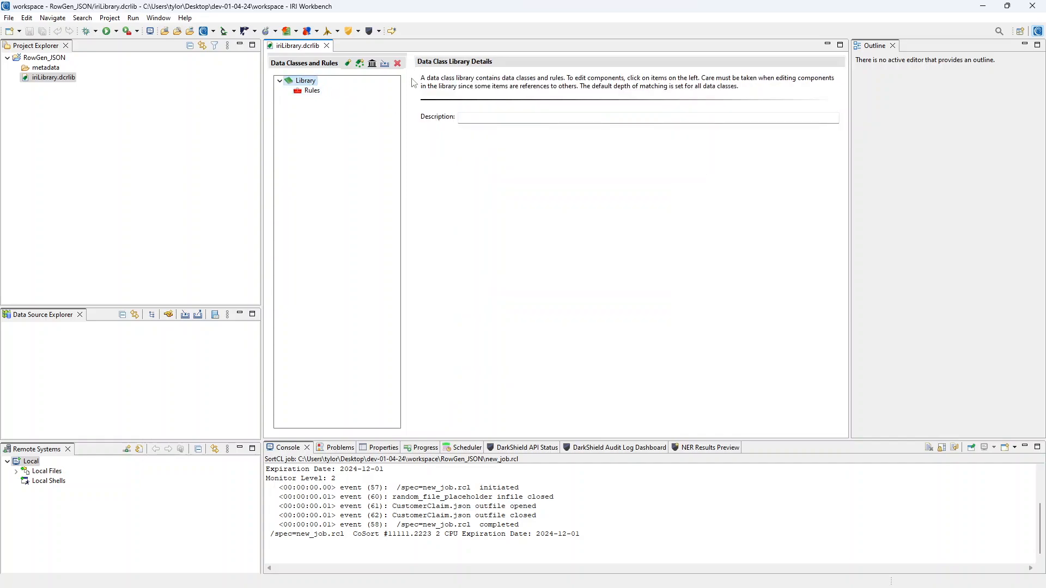
left_click(327, 46)
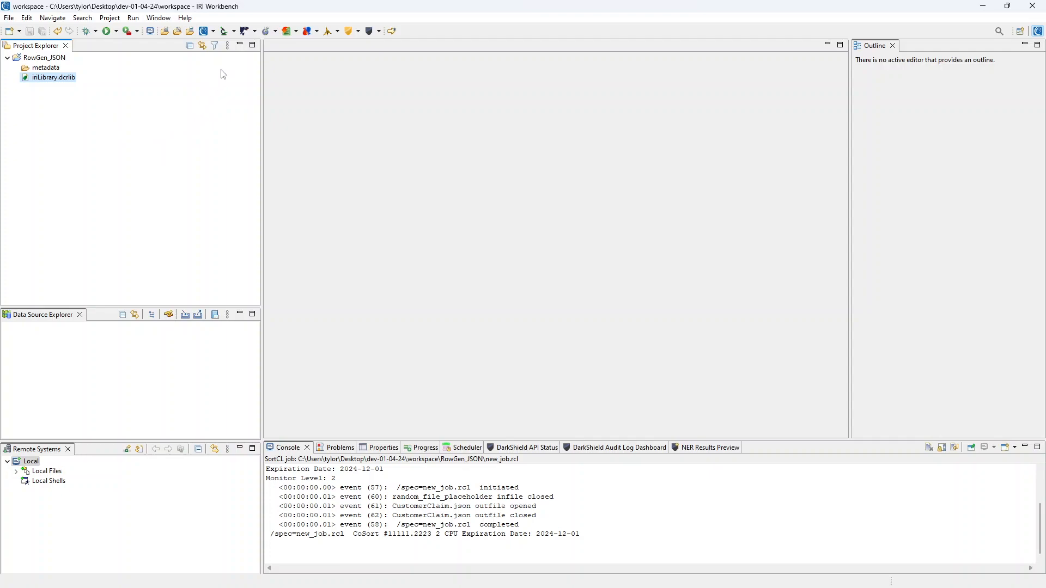
Step: Start a new RowGen test data job as a script named new_job in the RowGen_JSON folder
left_click(339, 32)
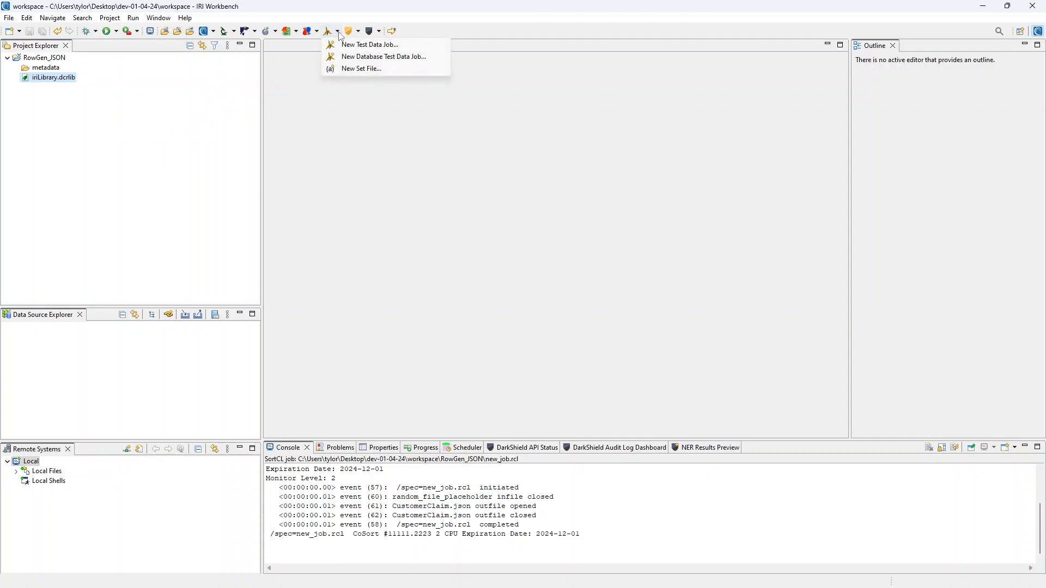
left_click(366, 48)
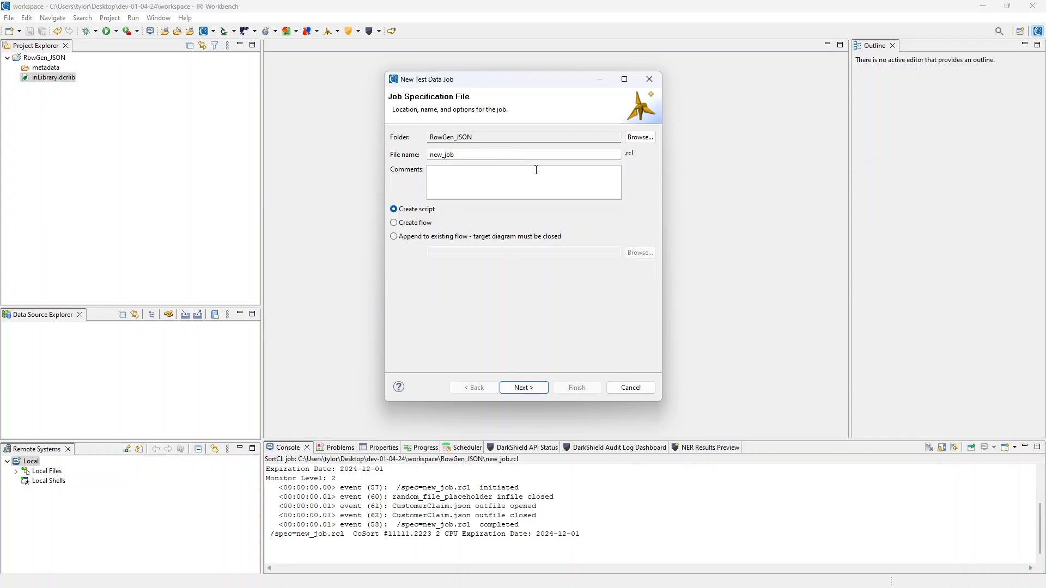
left_click(524, 388)
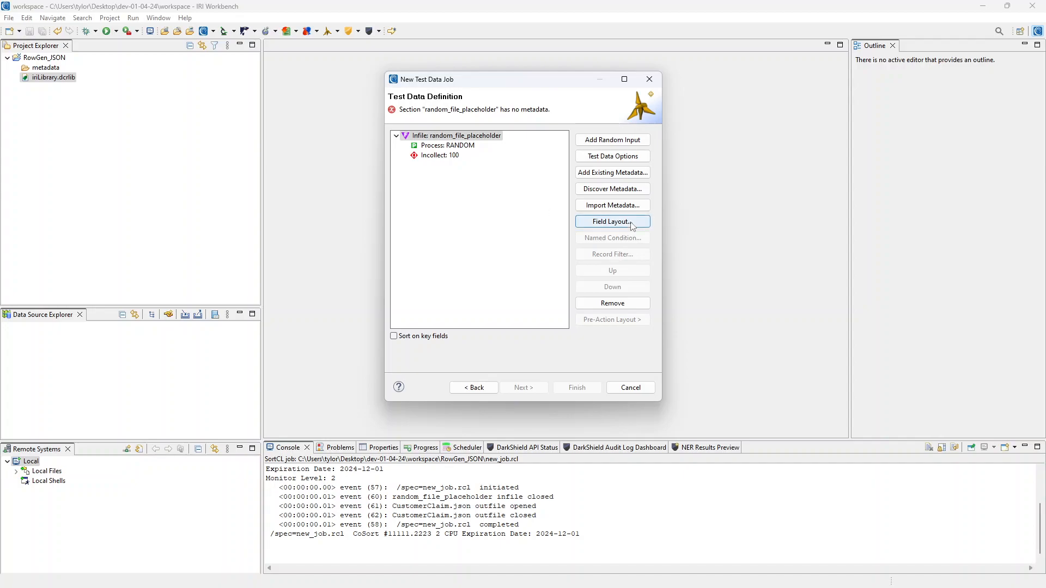
Step: Add four fields to the field layout of the random_file_placeholder input
left_click(613, 221)
left_click_drag(482, 88, 499, 96)
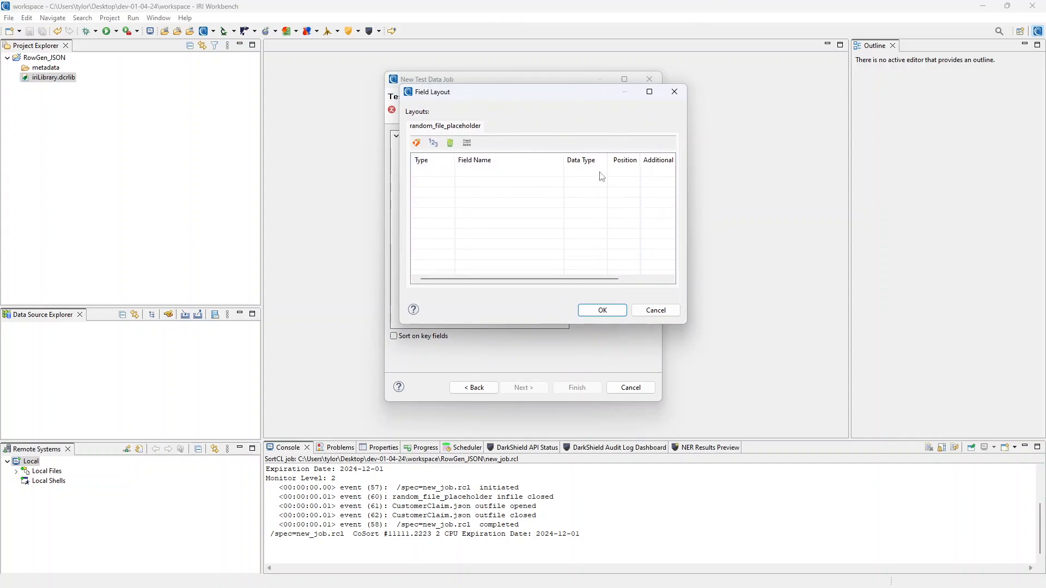
left_click(417, 144)
left_click(417, 143)
left_click(417, 144)
left_click(417, 144)
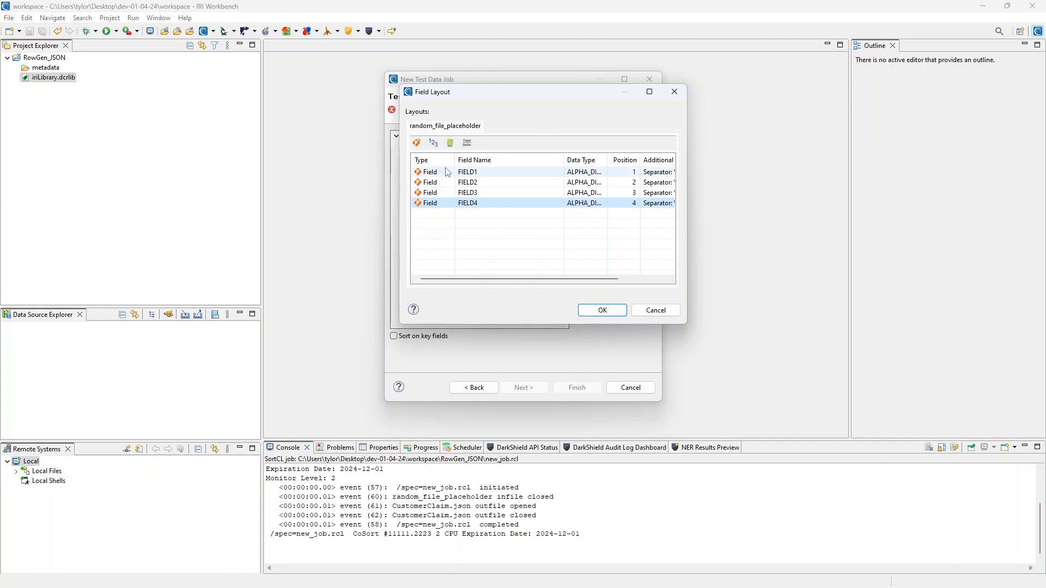
mouse_move(441, 205)
left_mouse_down()
mouse_move(441, 188)
mouse_move(438, 207)
left_mouse_up()
left_click(435, 144)
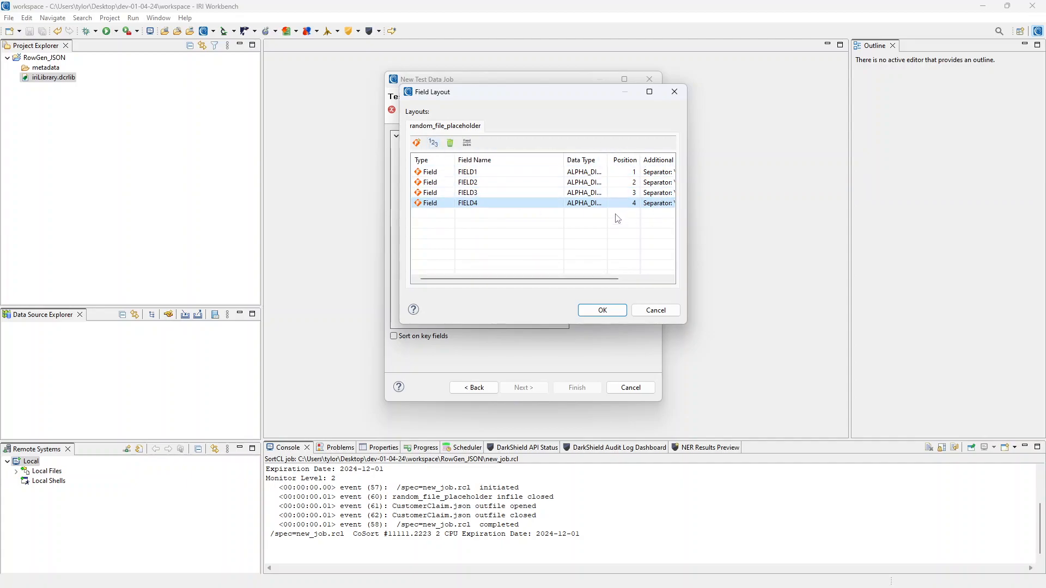
Step: Rename FIELD1 to ClaimNumber and set its value transformation type to Set: File
double_click(439, 176)
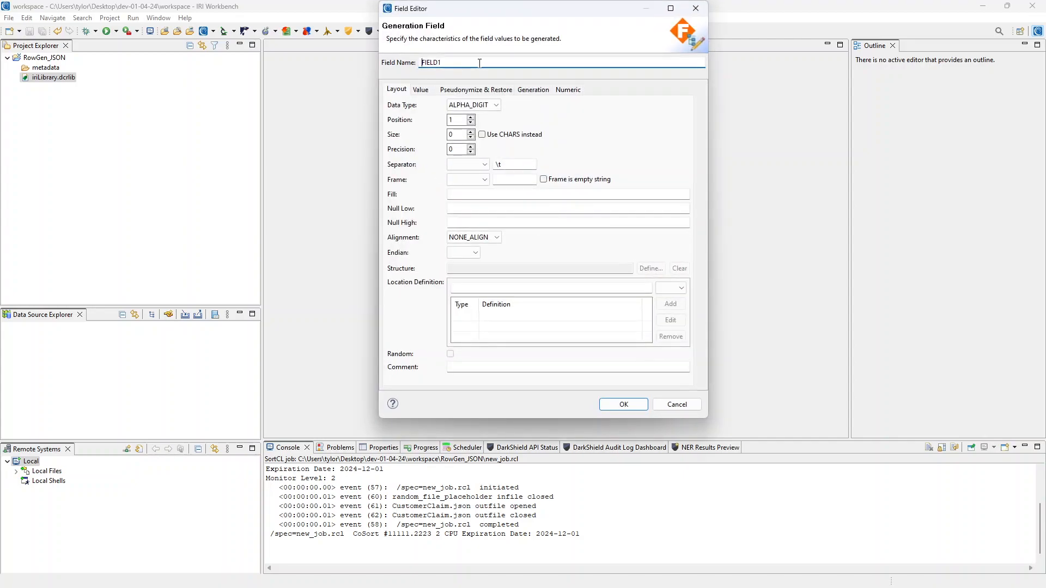
left_click_drag(475, 63, 383, 58)
type("ClaimNumber")
left_click(425, 93)
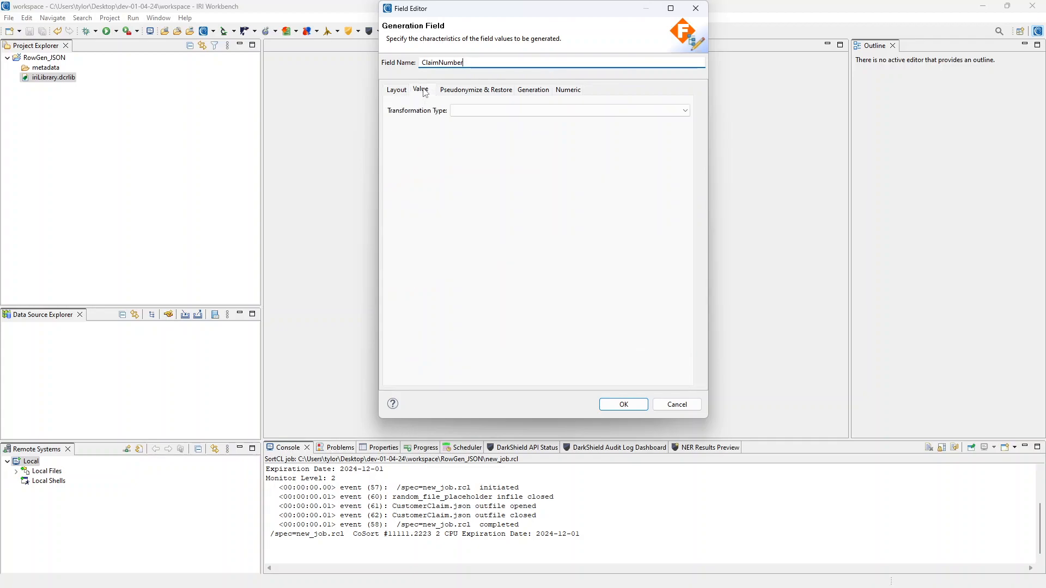
left_click(502, 113)
left_click(468, 146)
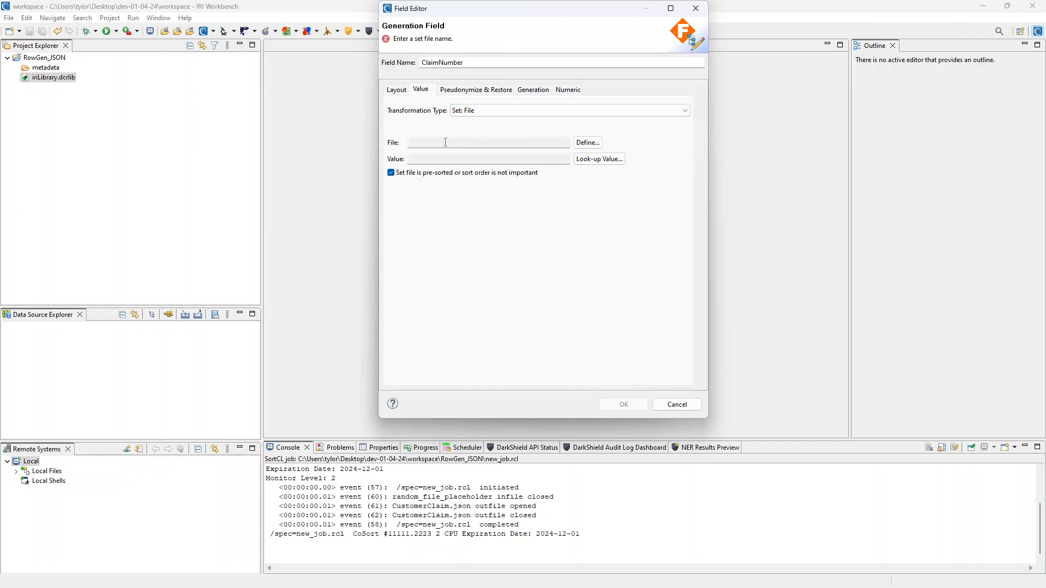
Step: Assign claim_number.txt from the Desktop as the ClaimNumber set file with selection type ANY, and accept the field
left_click(579, 146)
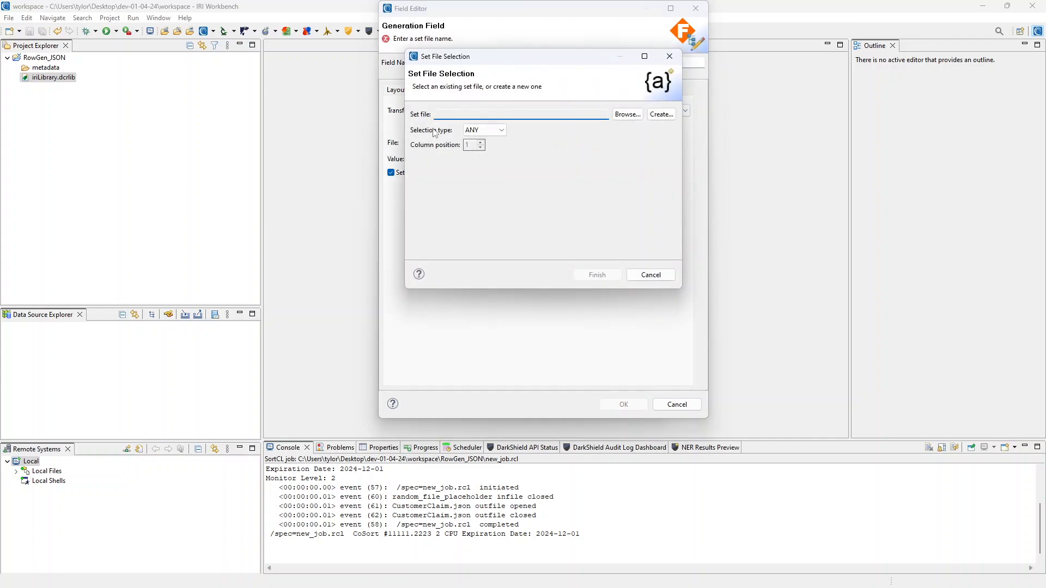
left_click(627, 114)
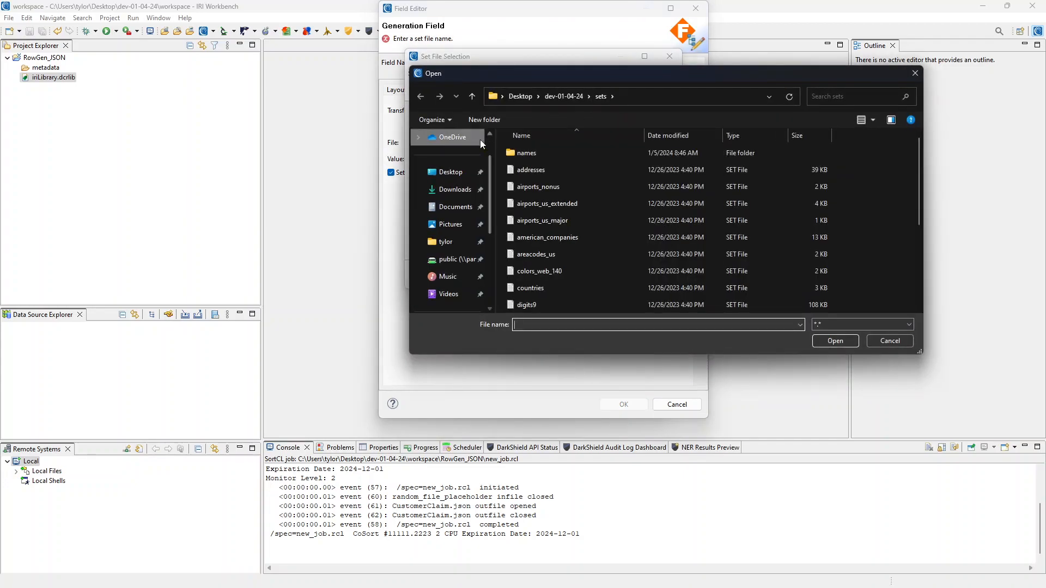
left_click(455, 179)
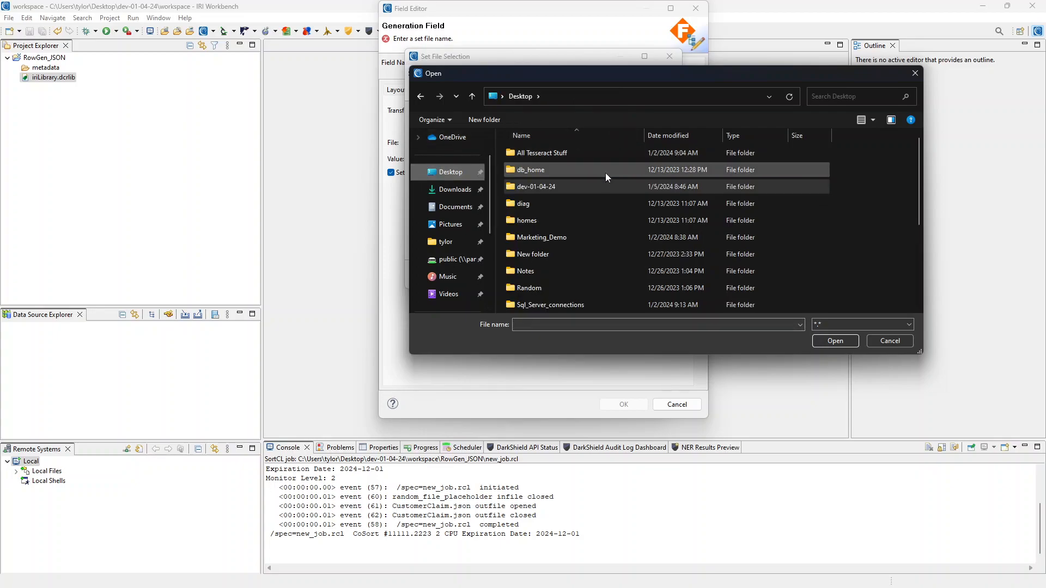
scroll(610, 185, "down", 5)
left_click(575, 255)
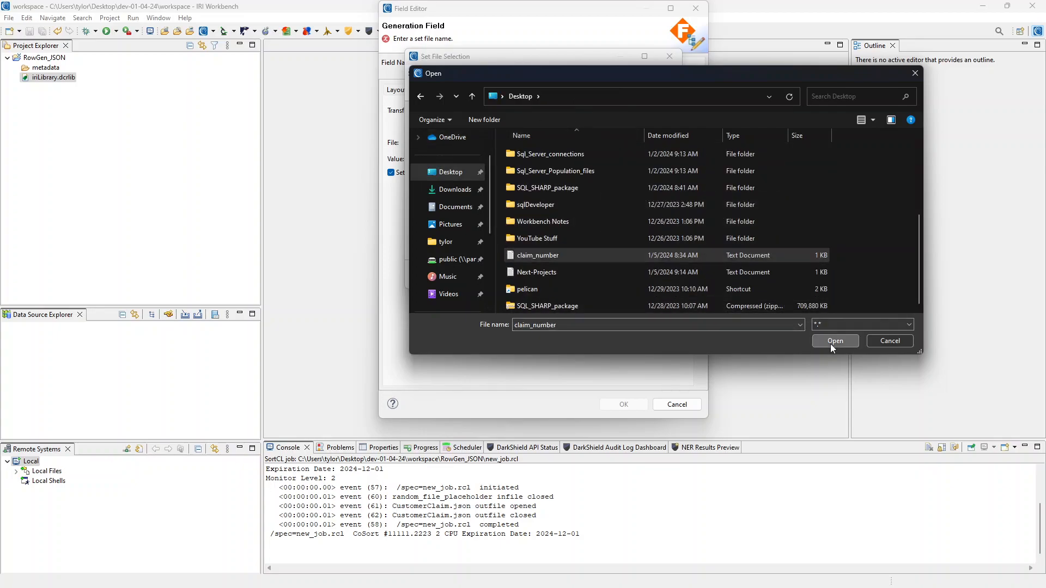
left_click(830, 342)
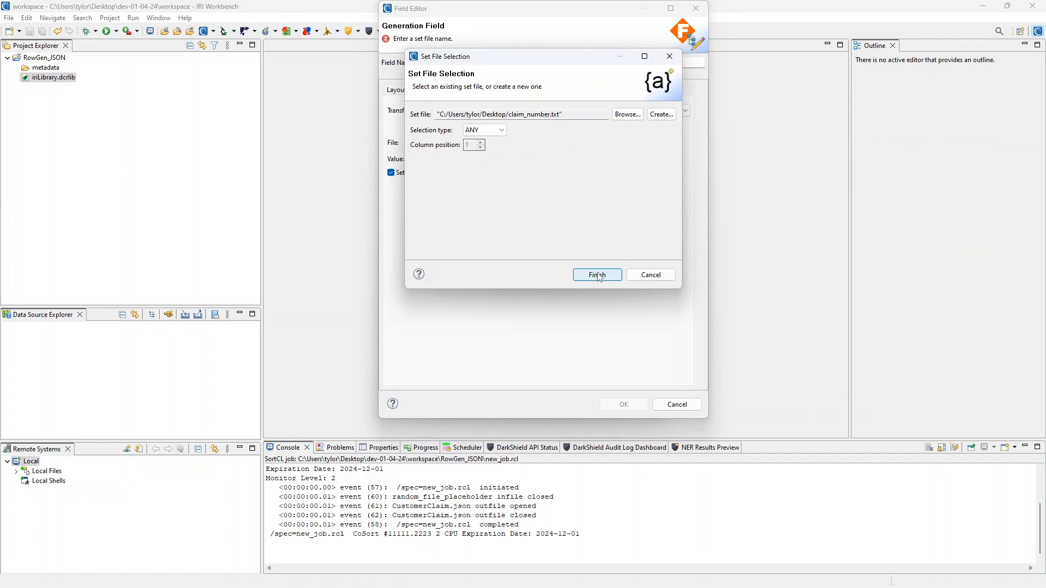
left_click(597, 275)
left_click(610, 402)
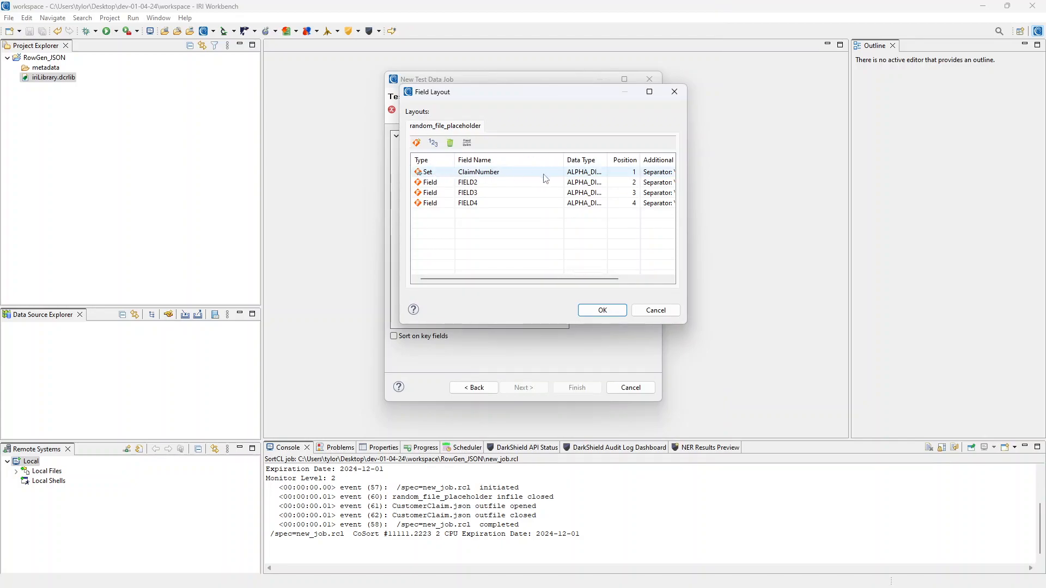
Step: Rename FIELD2 to FirstName and set its value transformation type to Set: File
double_click(436, 189)
left_click(494, 106)
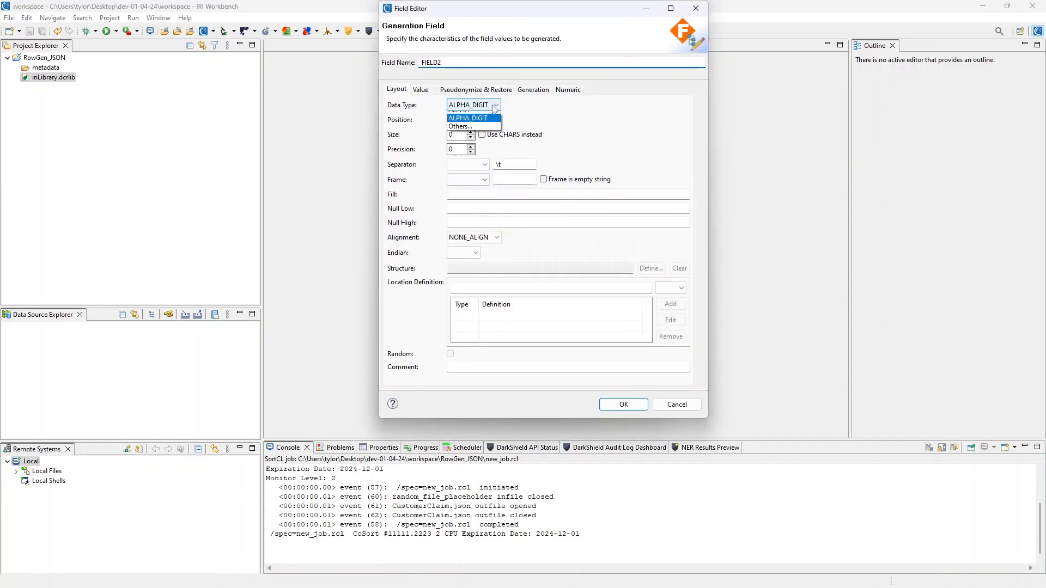
left_click(494, 109)
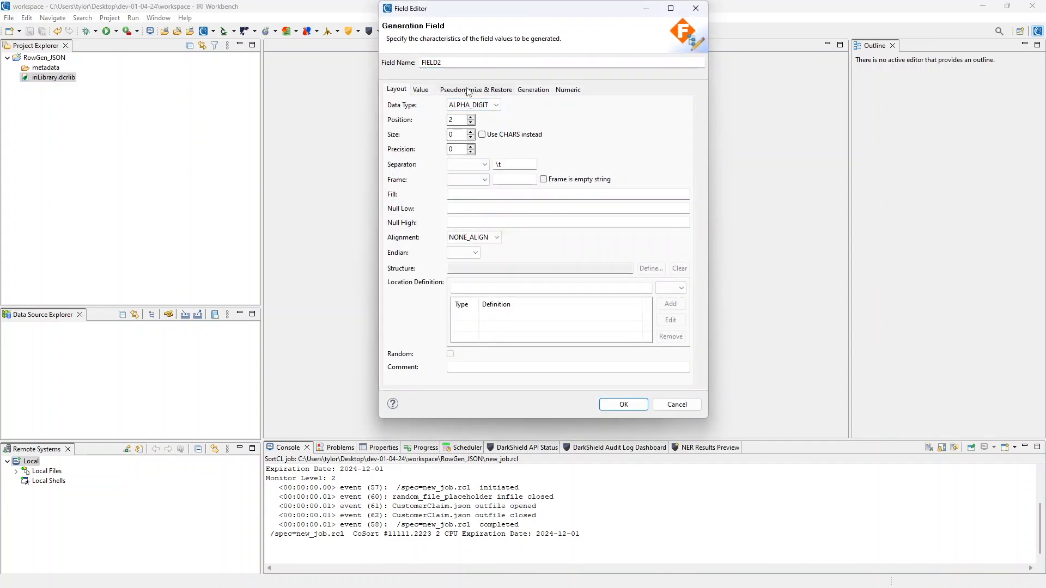
double_click(456, 62)
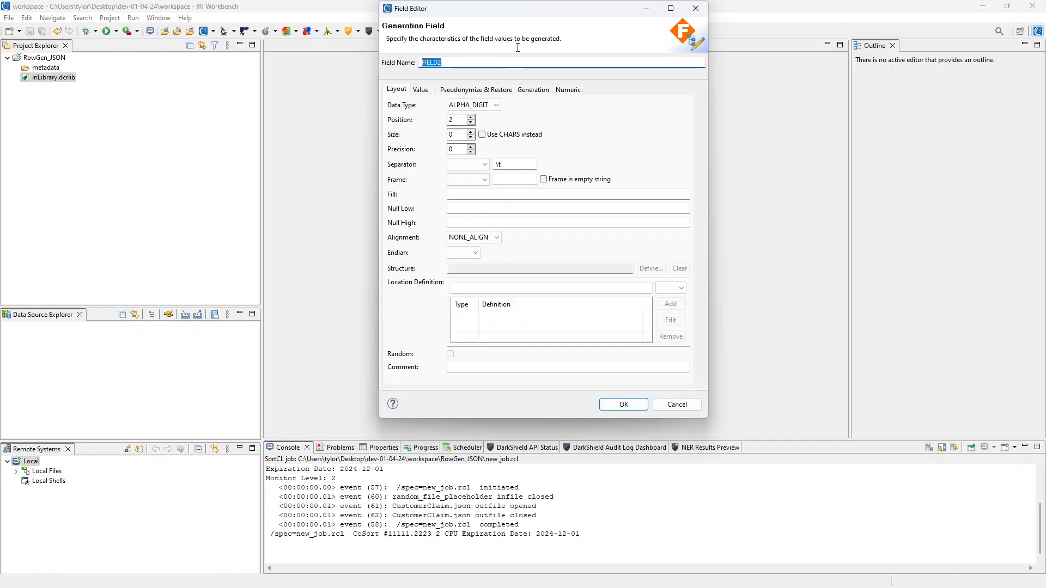
type("FirstName")
left_click(426, 90)
left_click(473, 108)
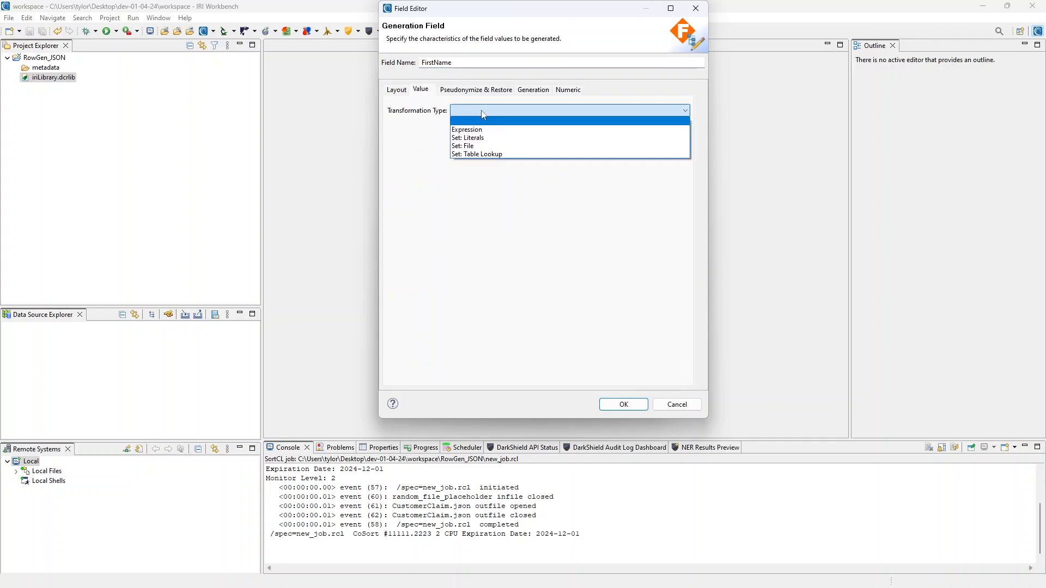
left_click(459, 139)
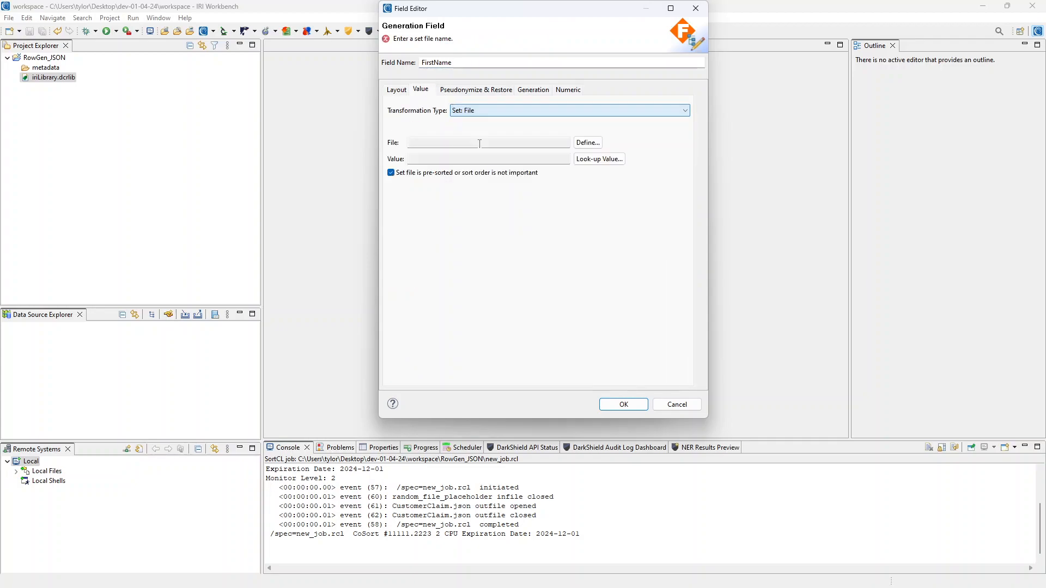
Step: Assign the names_first set file from the dev-01-04-24/sets/names folder to the FirstName field and accept the field
left_click(589, 142)
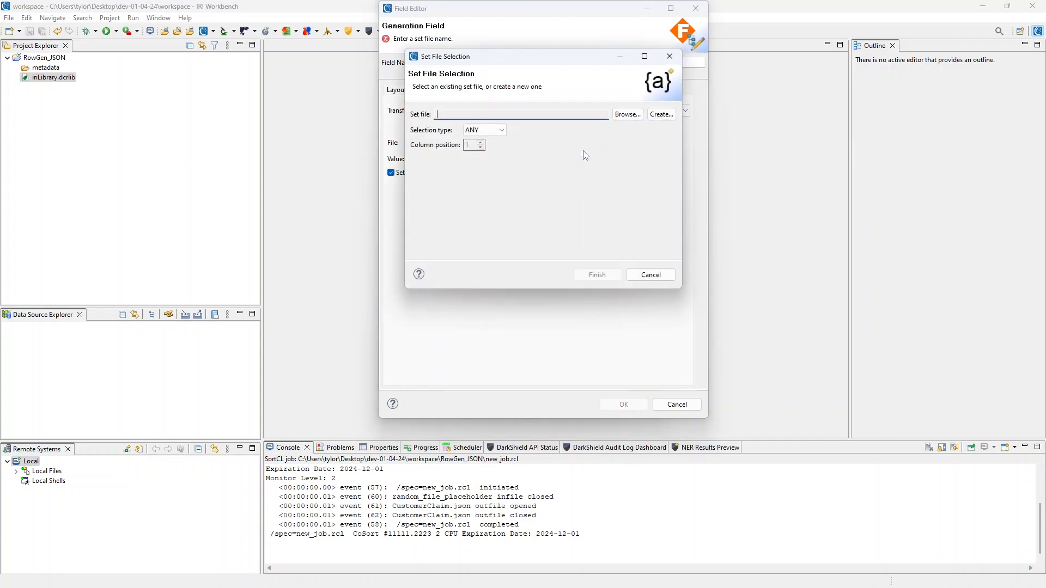
left_click(627, 115)
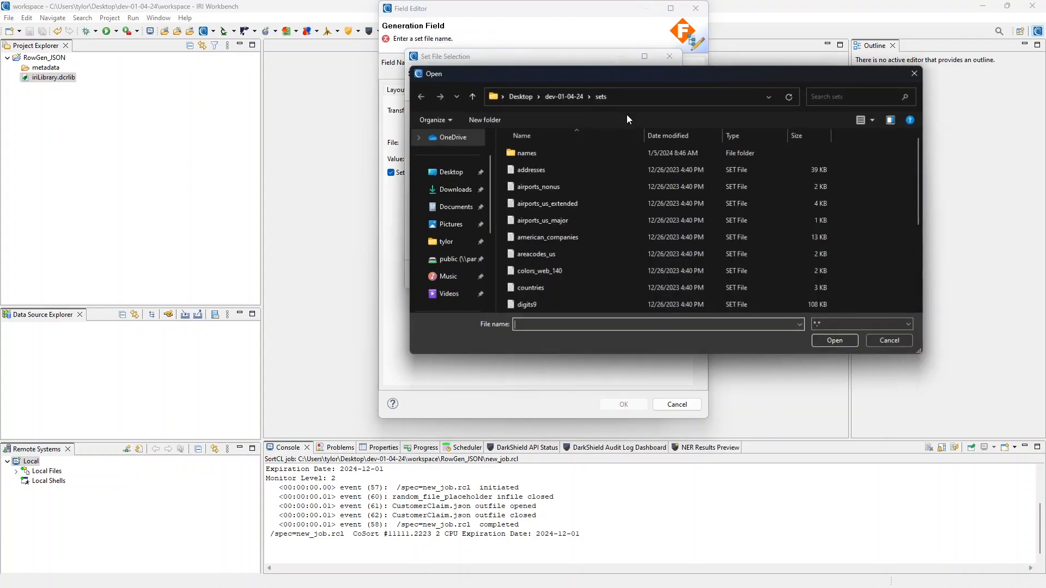
left_click(564, 96)
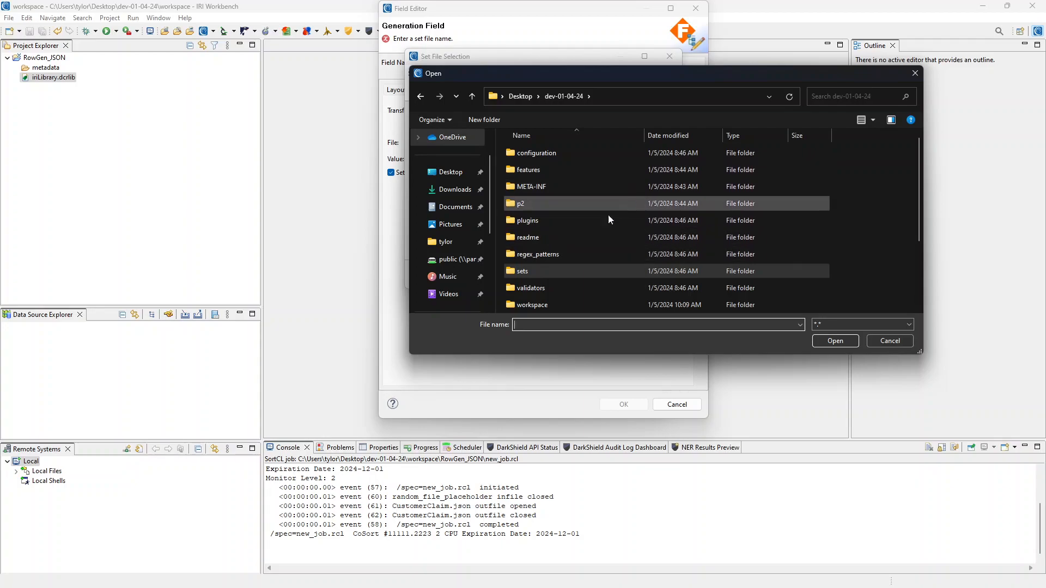
scroll(627, 218, "down", 2)
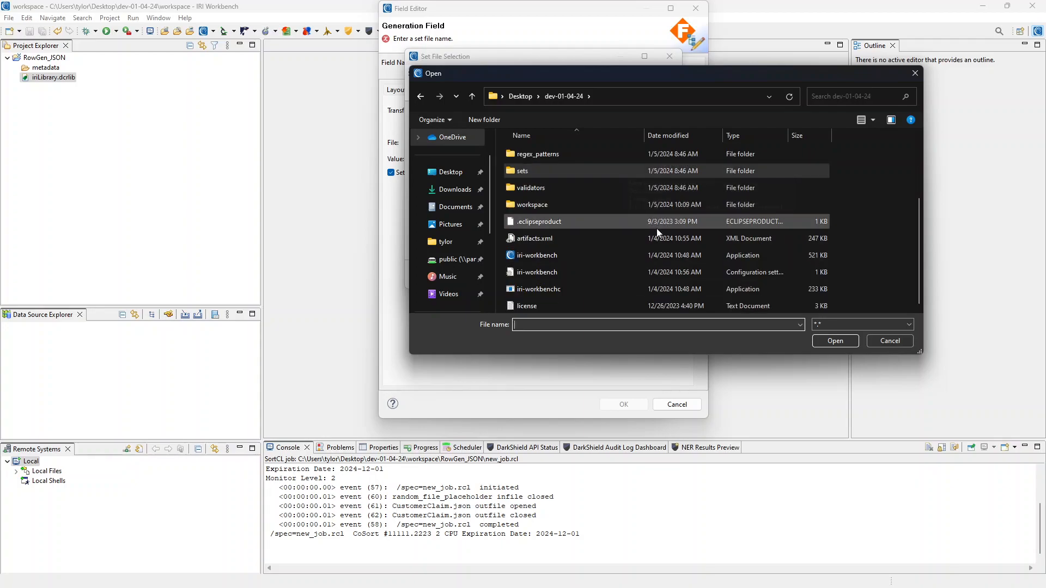
double_click(588, 171)
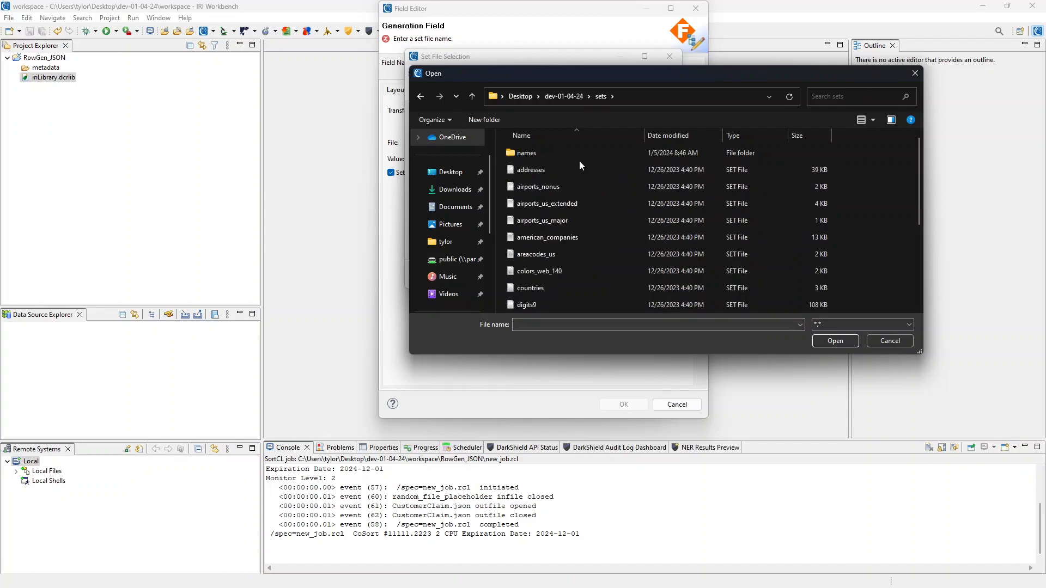
double_click(576, 157)
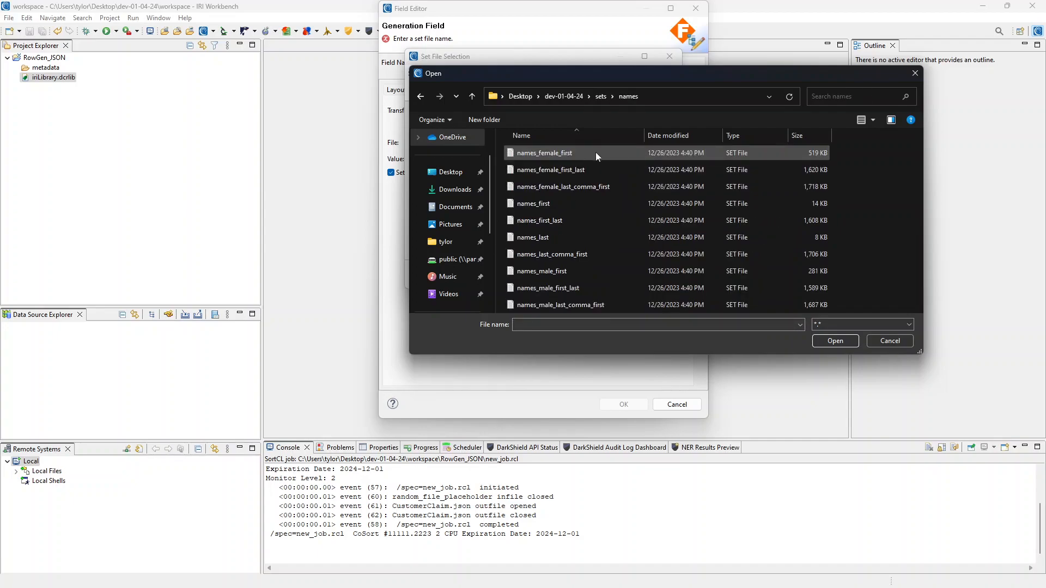
left_click(577, 204)
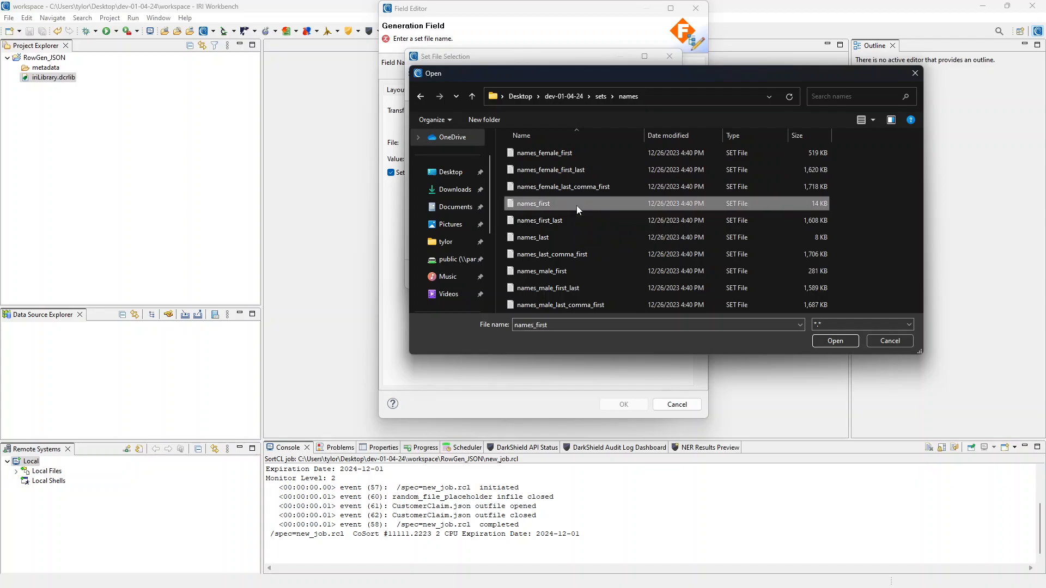
left_click(829, 342)
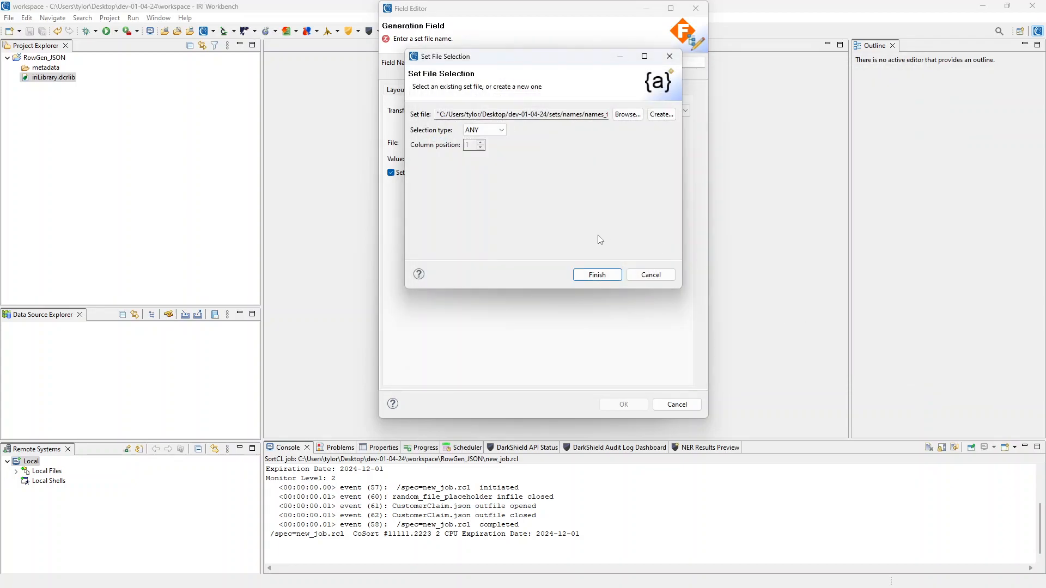
left_click(597, 276)
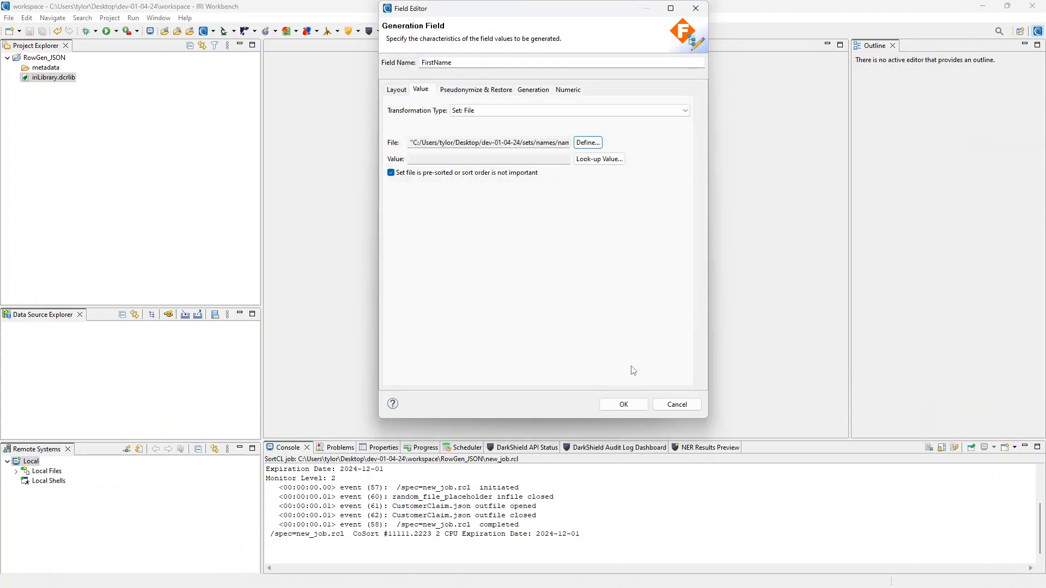
left_click(625, 405)
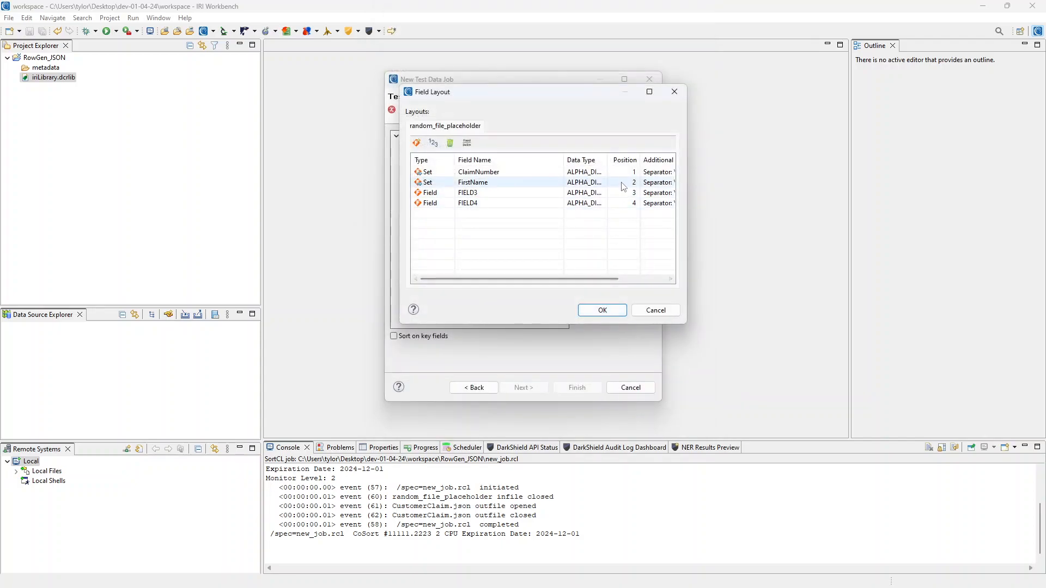
Step: Rename FIELD3 to LastName in the field layout and accept the field
double_click(430, 195)
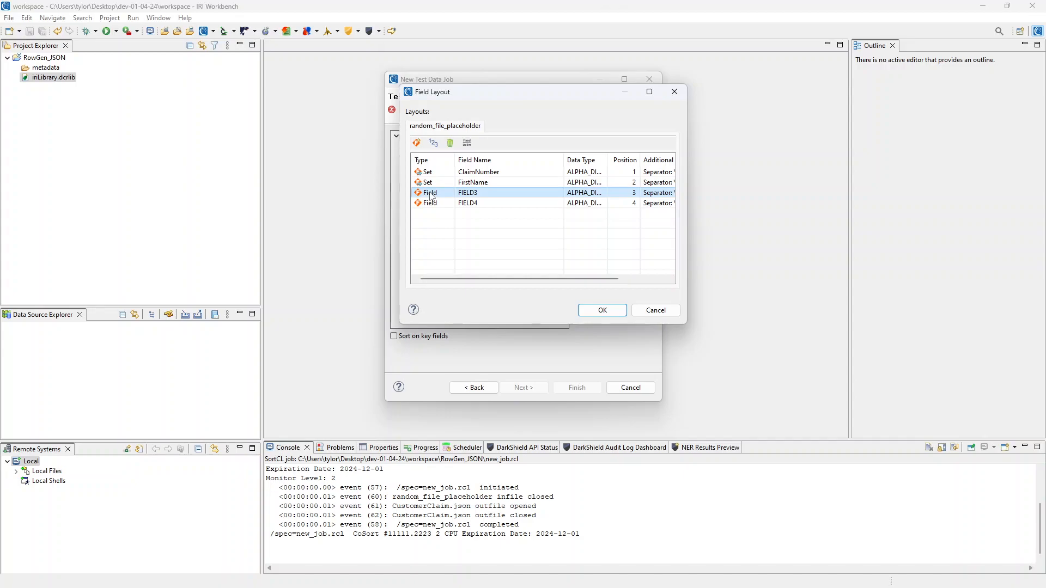
left_click_drag(481, 61, 404, 65)
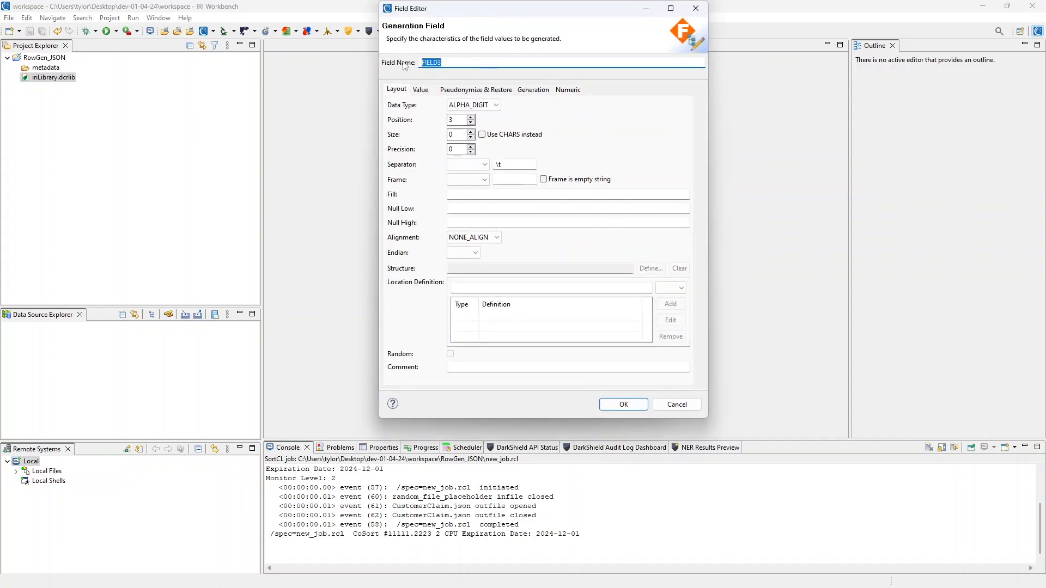
type("LastName")
left_click(630, 407)
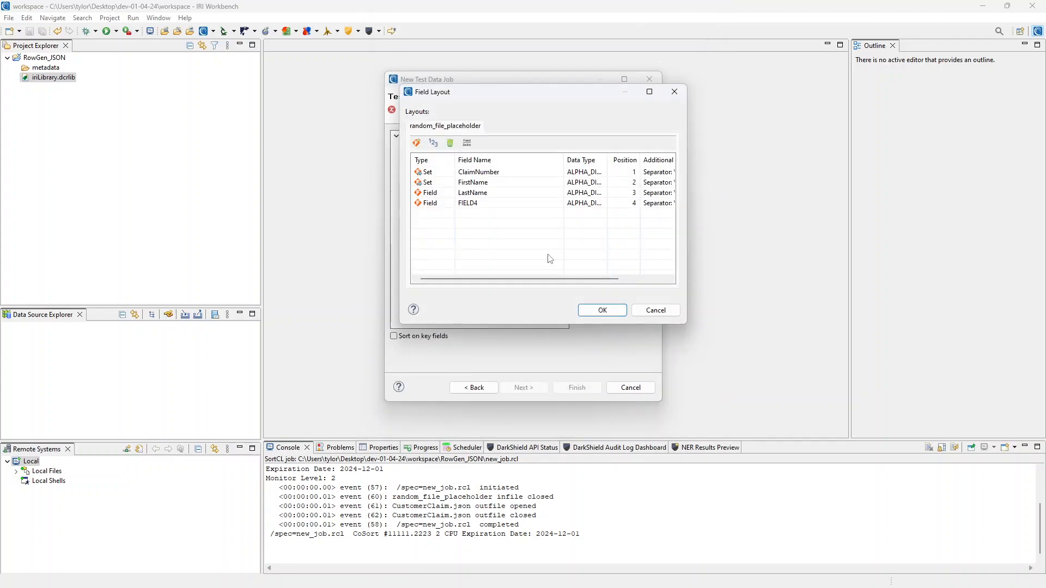
left_click(434, 195)
right_click(430, 194)
mouse_move(483, 230)
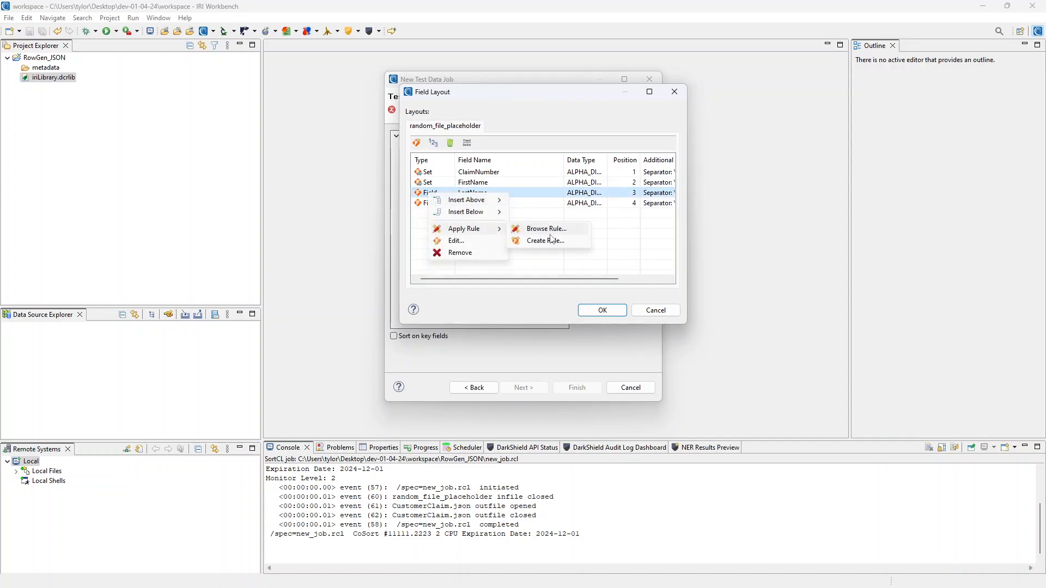
left_click(604, 269)
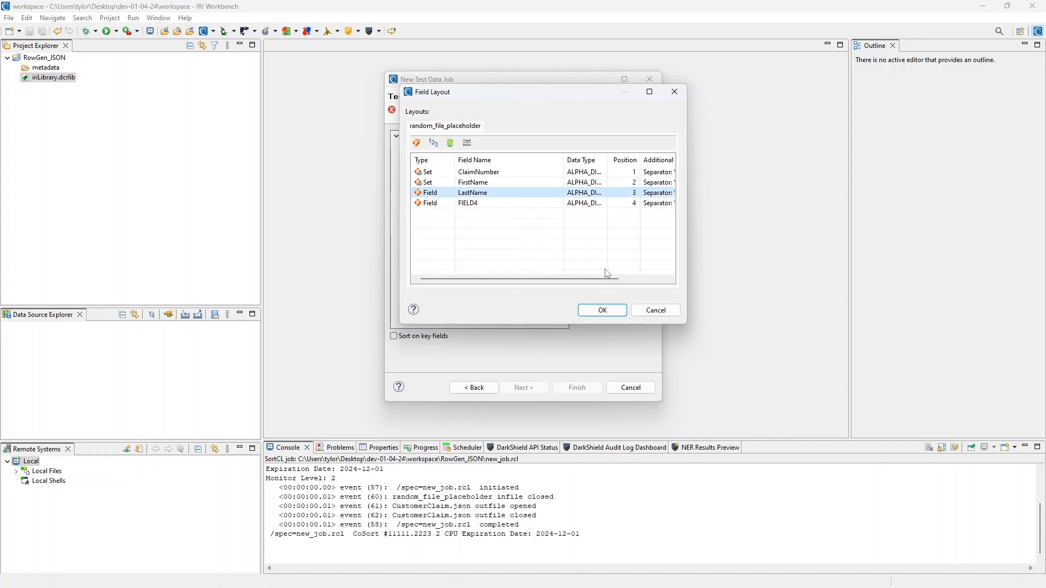
Step: Start a new Set File Selection generation rule named LastName for the LastName field and proceed to its set file settings
right_click(442, 198)
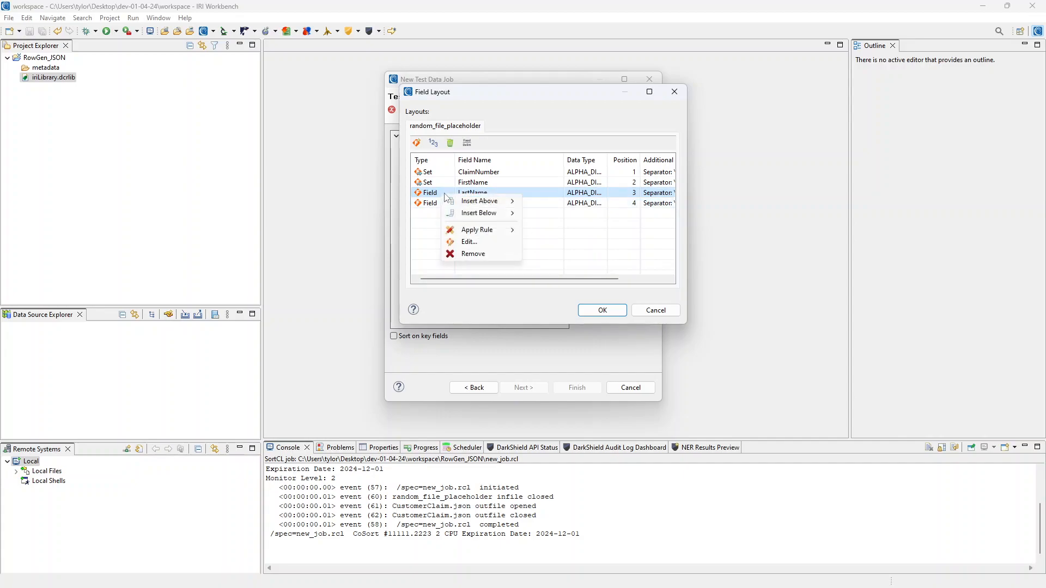
mouse_move(497, 231)
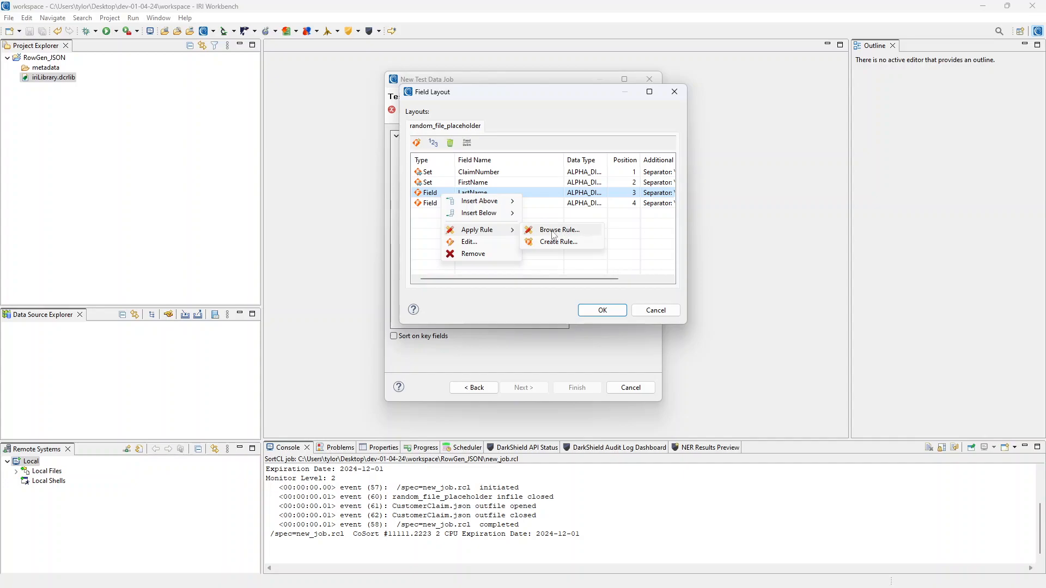
left_click(564, 247)
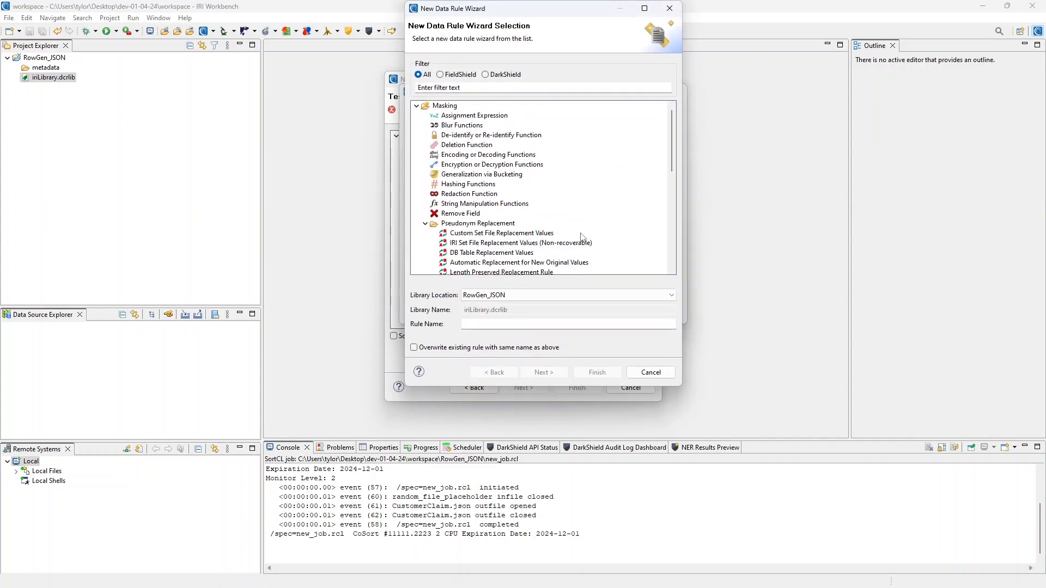
scroll(577, 164, "down", 10)
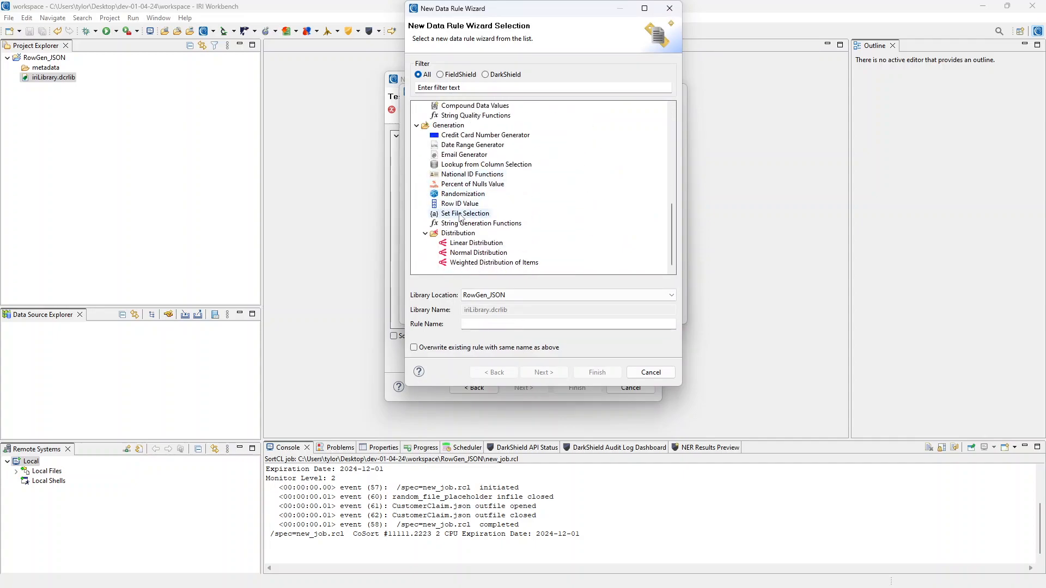
left_click(462, 213)
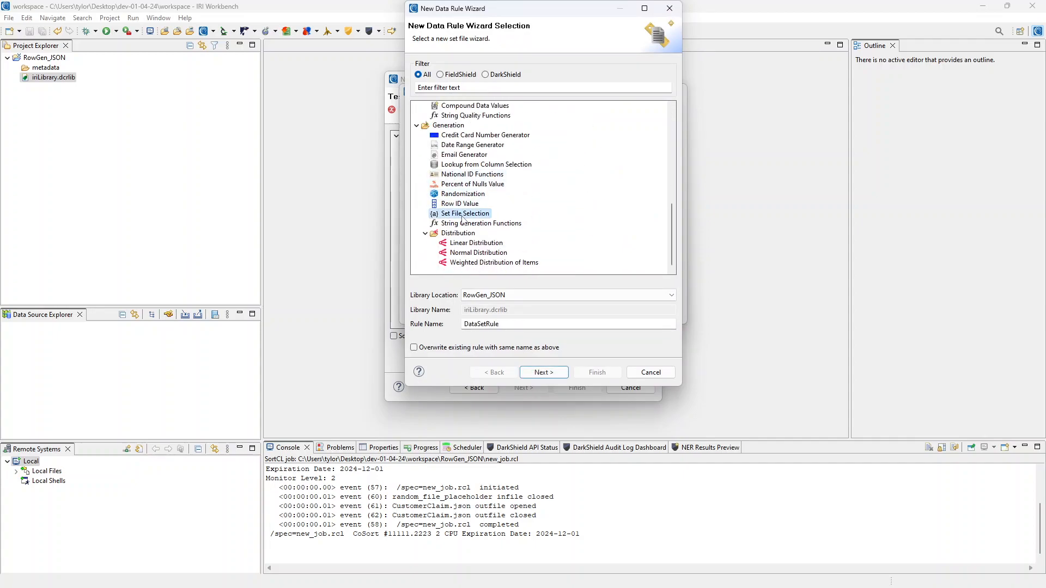
left_click(525, 325)
double_click(521, 325)
type("LastName")
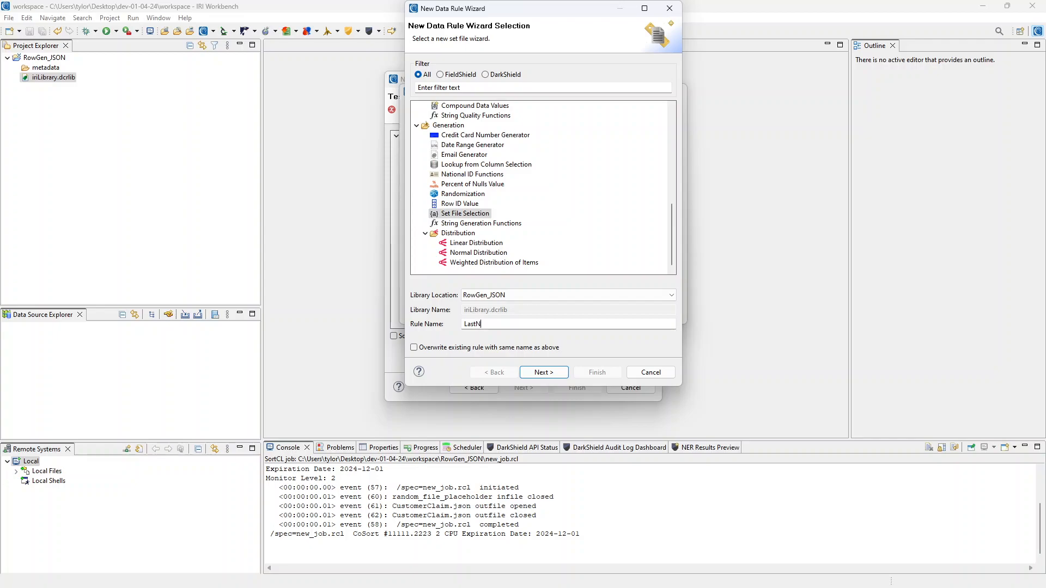
left_click(543, 374)
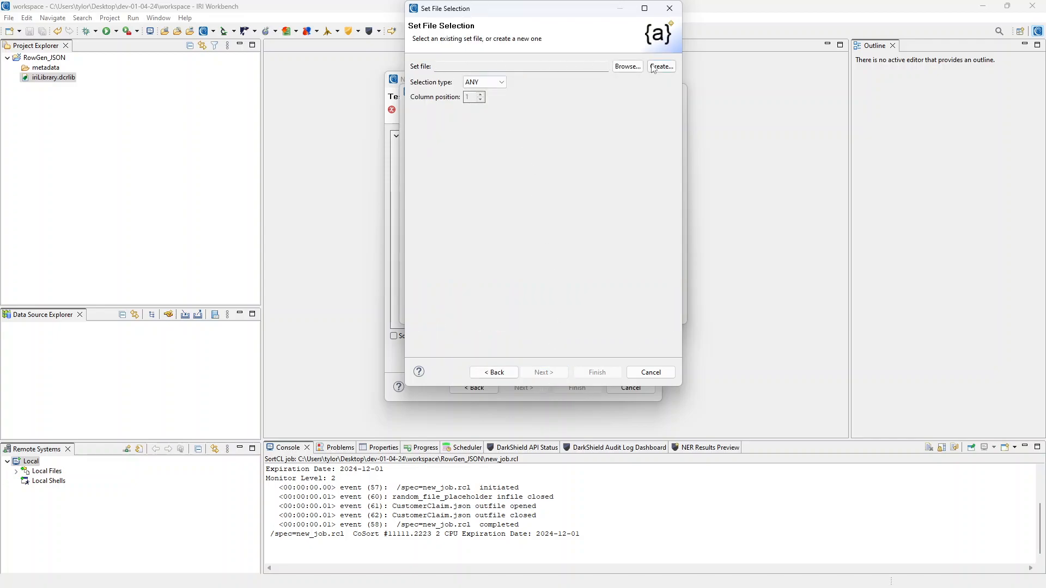
Step: Assign the names_last set file from the sets/names folder to the LastName rule and finish the rule
left_click(627, 66)
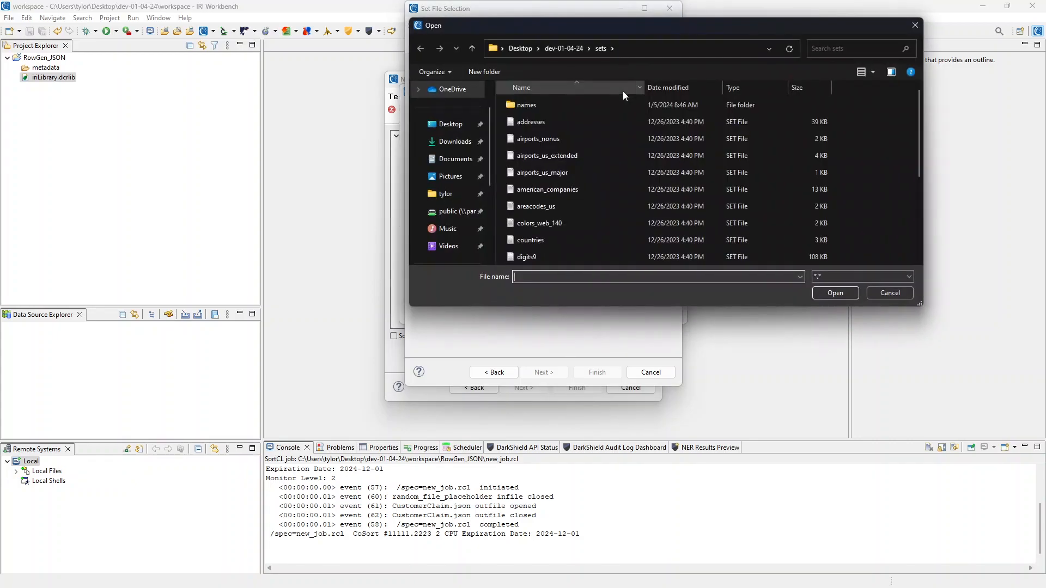
double_click(588, 105)
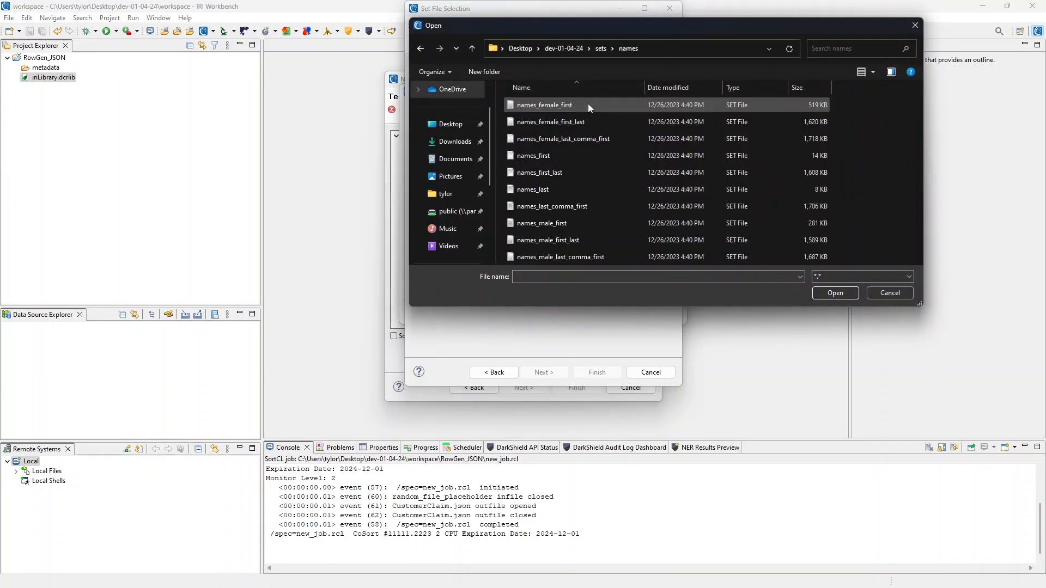
left_click(548, 189)
left_click(835, 294)
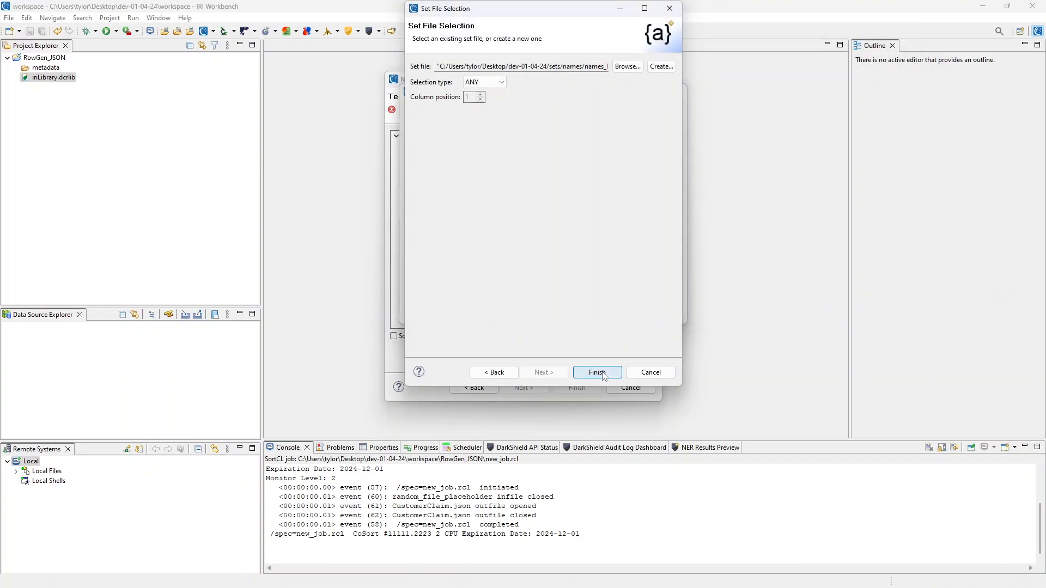
left_click(597, 373)
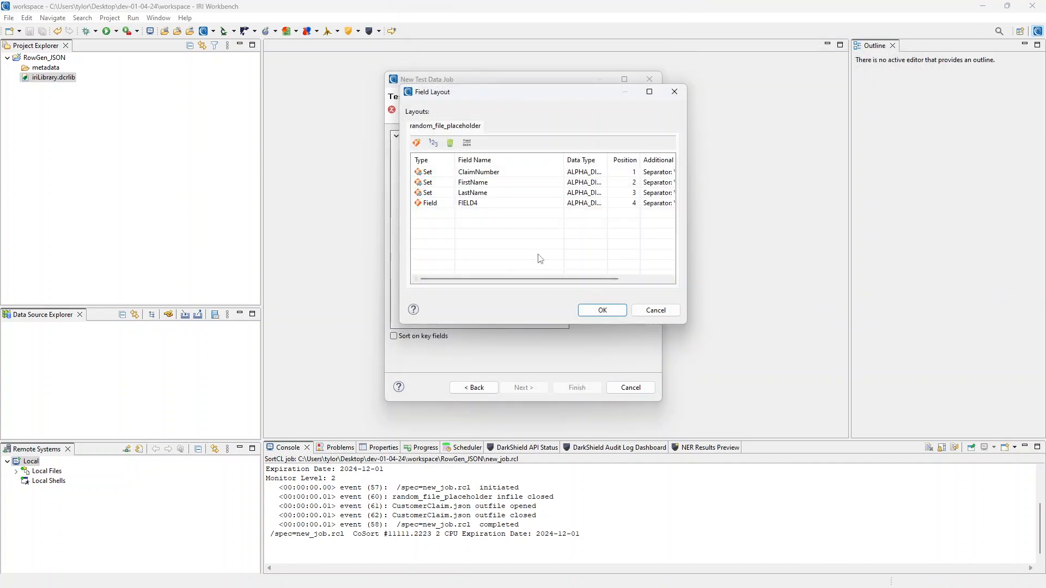
left_click(427, 195)
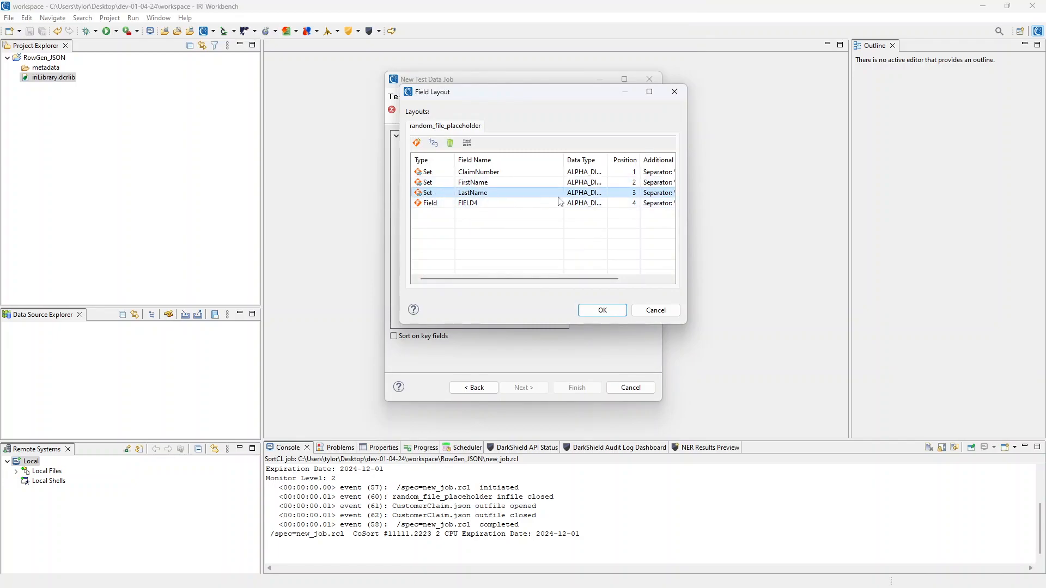
Step: Rename FIELD4 to CreditCard in the field layout and accept the field
double_click(439, 205)
double_click(467, 65)
type("CreditCard")
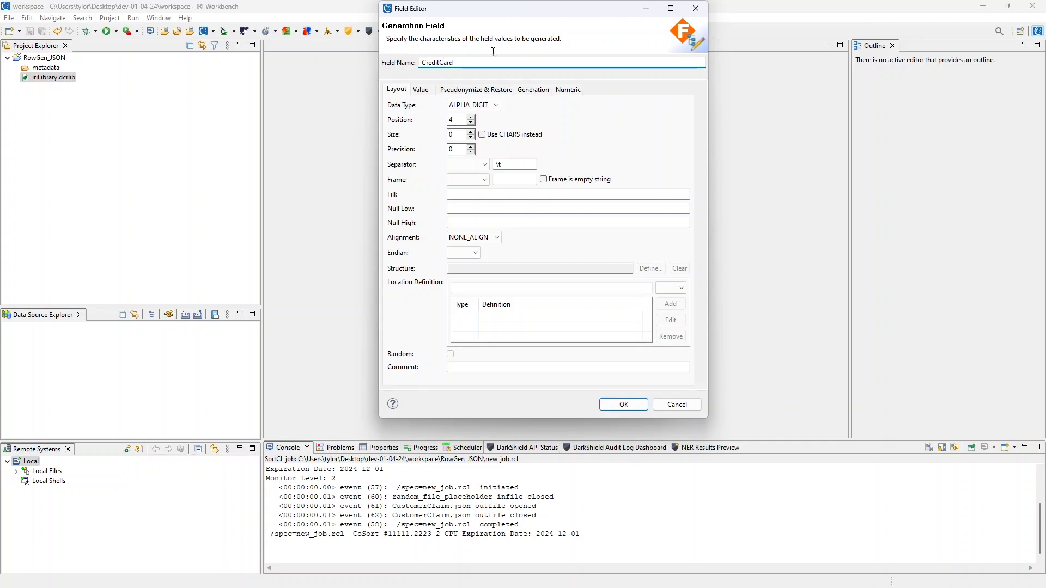
left_click(624, 404)
Step: Start a new Credit Card Number Generator rule named CC for the CreditCard field and proceed to its expression settings
left_click(435, 209)
right_click(432, 209)
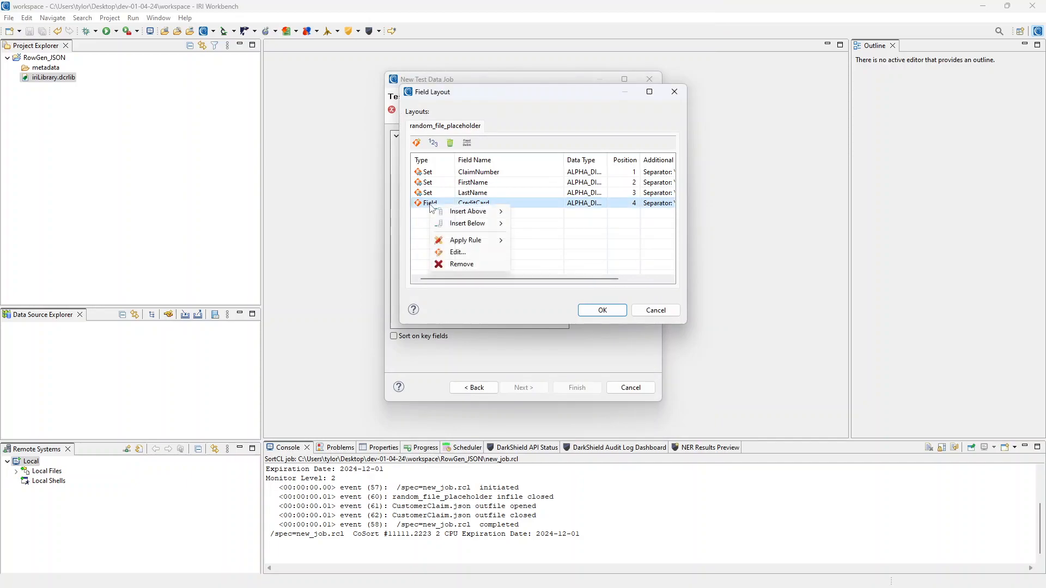
mouse_move(476, 243)
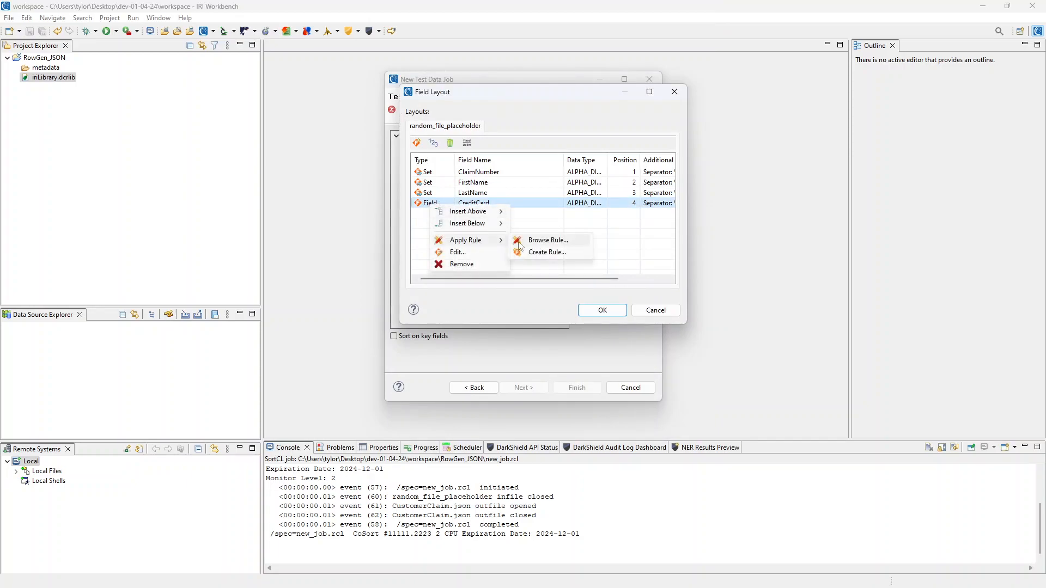
left_click(550, 252)
scroll(555, 162, "down", 10)
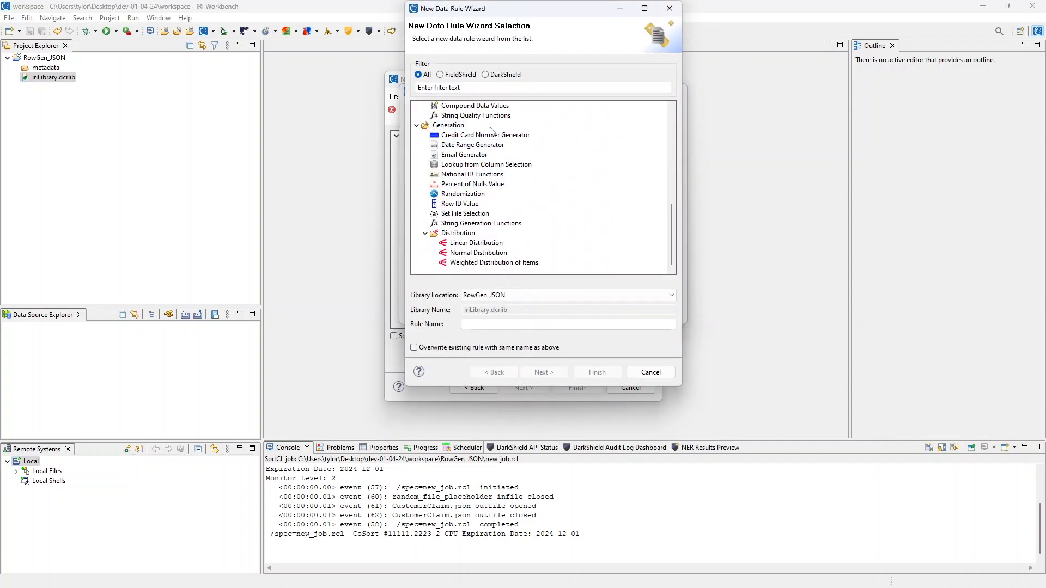
left_click(517, 136)
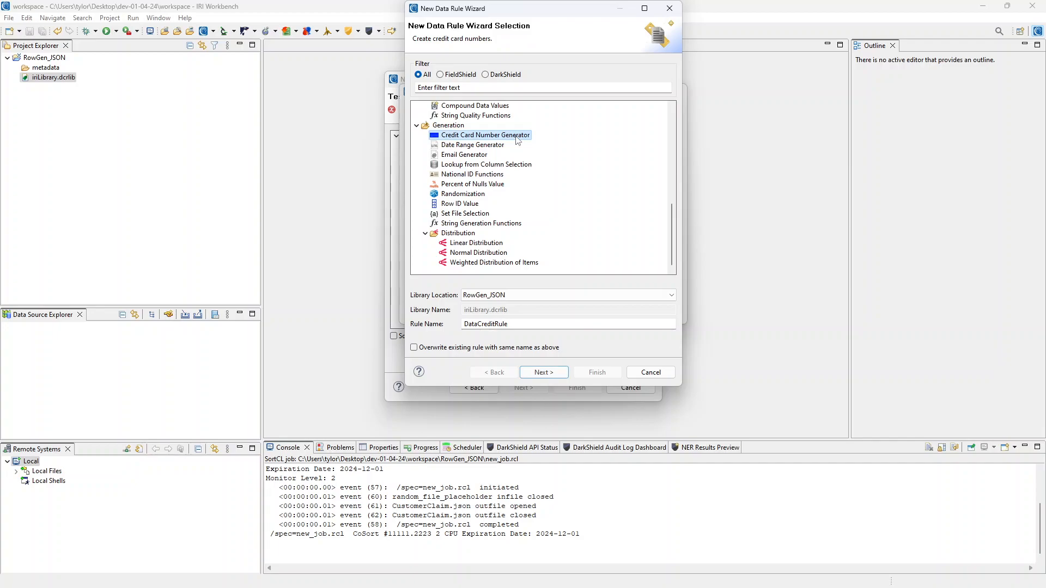
double_click(496, 323)
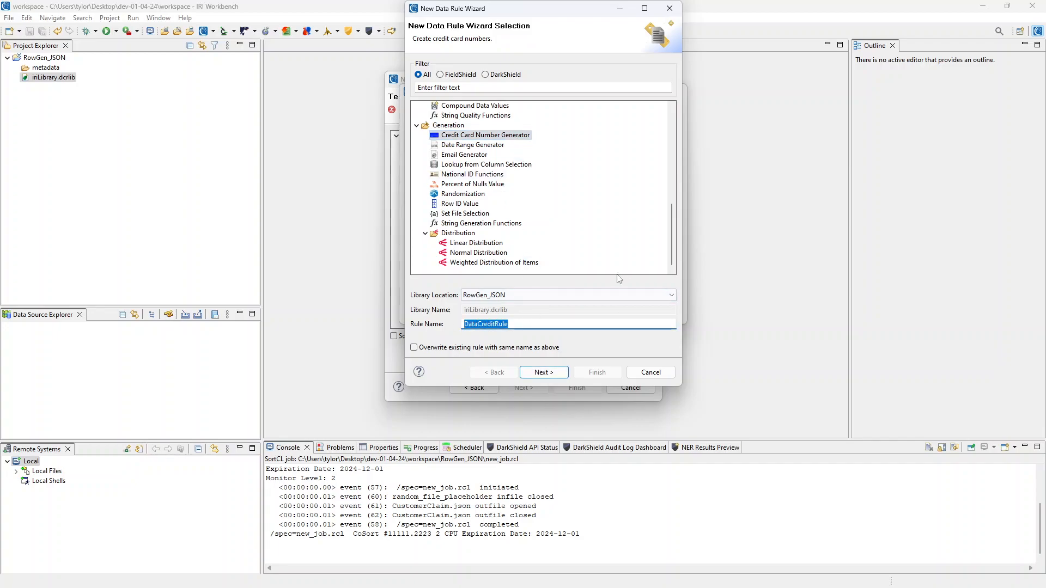
type("CC")
left_click(545, 373)
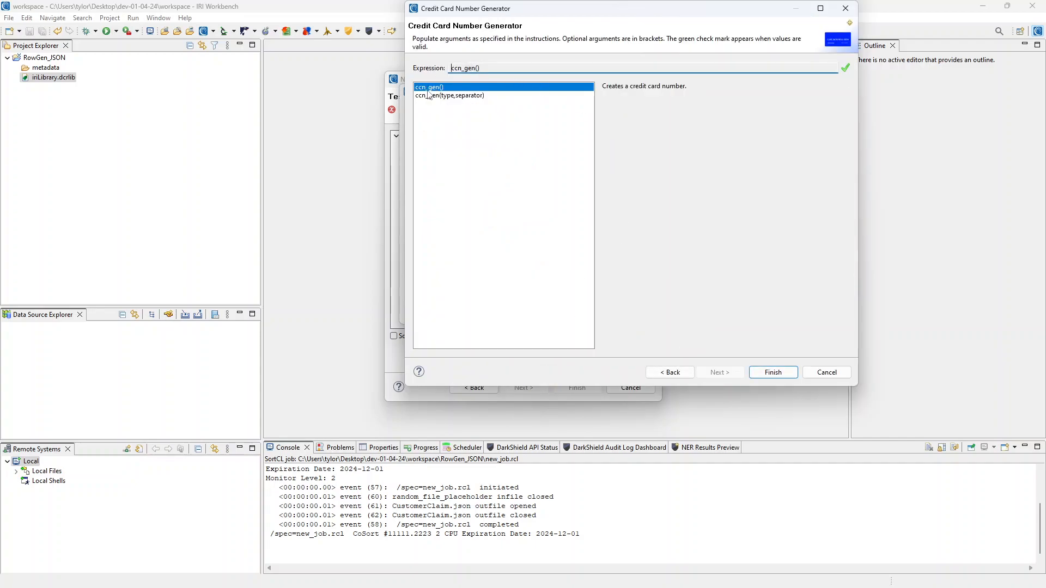
Step: Configure the CC rule as ccn_gen(type,separator) with card type ANY and separator "-", finish it, and accept the field layout
left_click(488, 97)
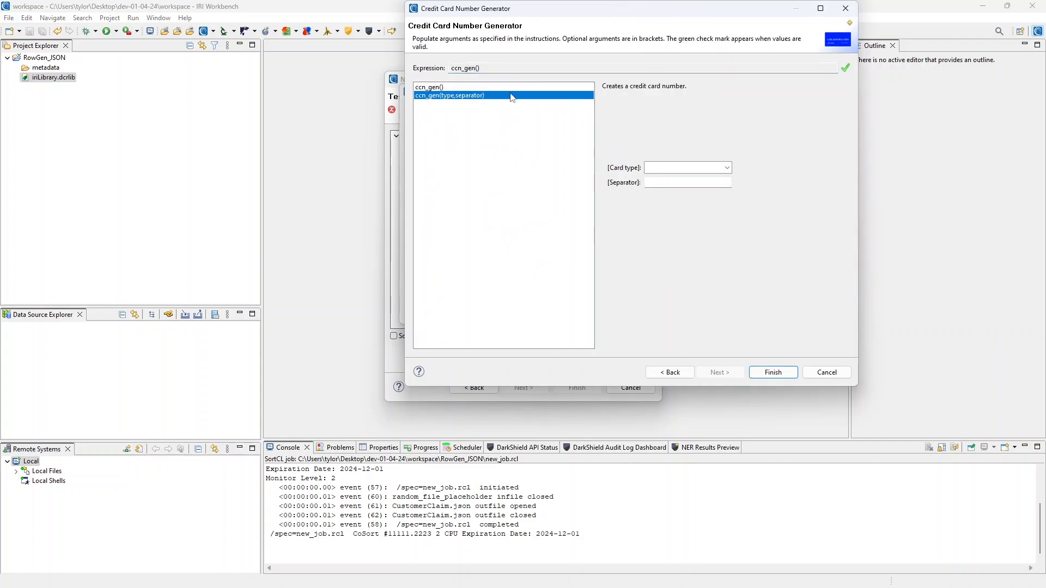
left_click(441, 86)
left_click(463, 95)
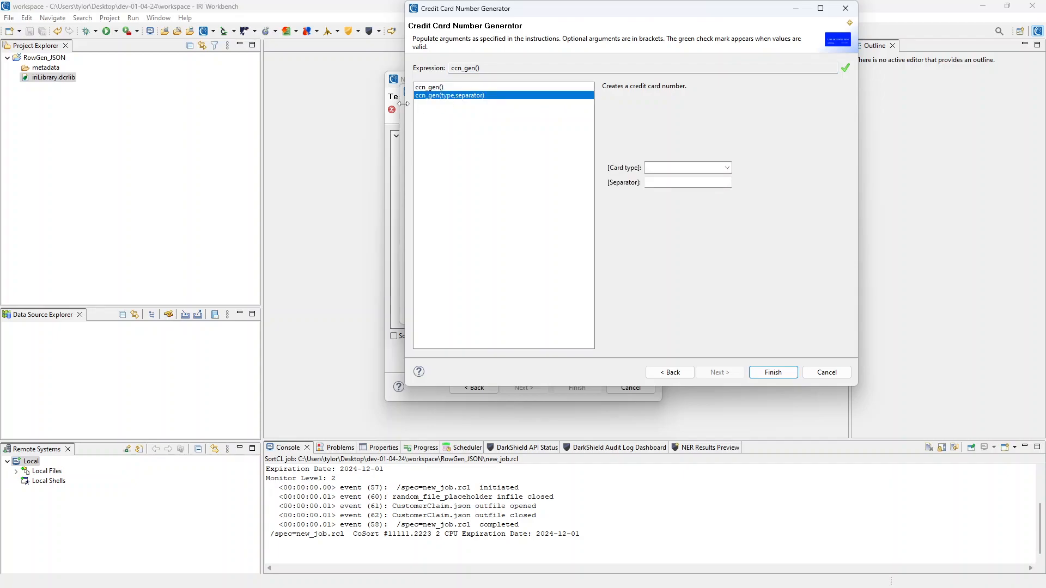
left_click(728, 168)
left_click(691, 181)
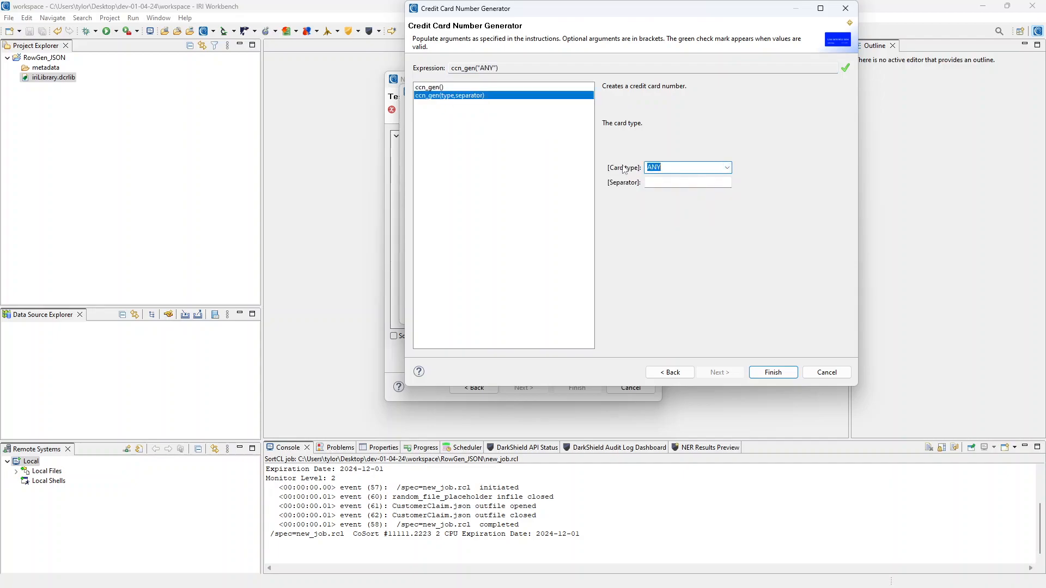
left_click(686, 181)
type("-")
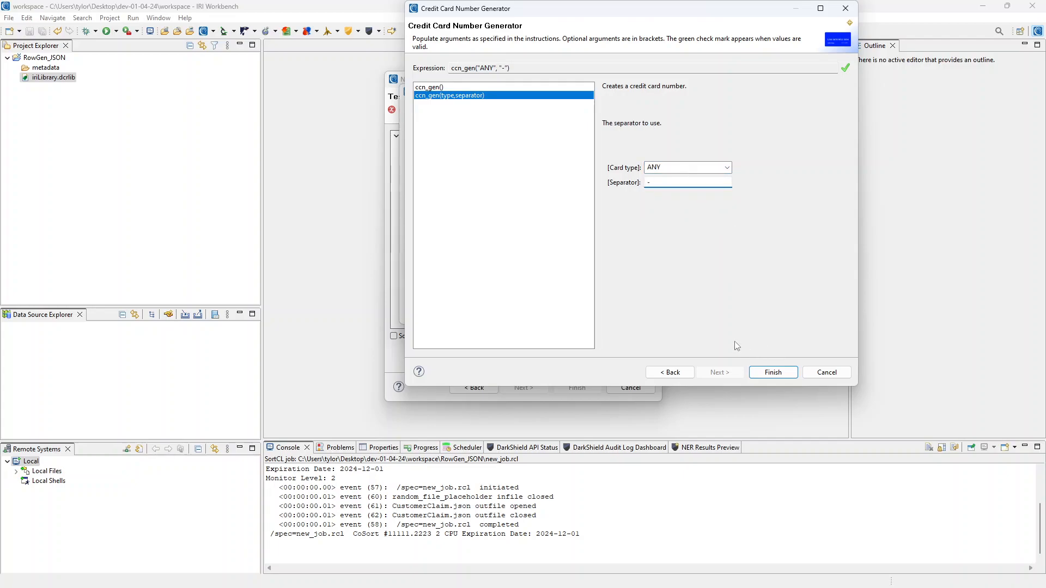
left_click(780, 374)
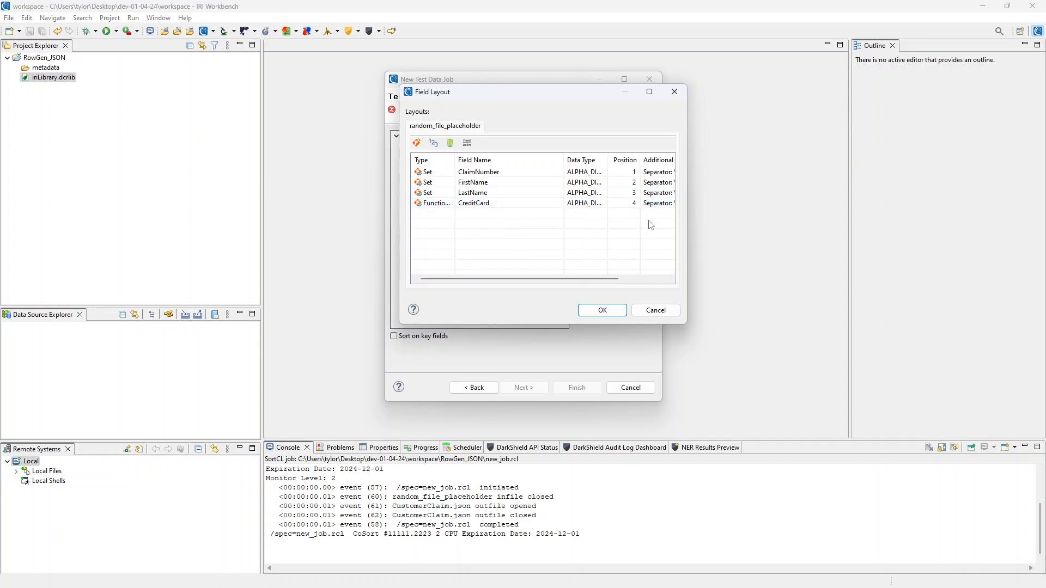
left_click(603, 310)
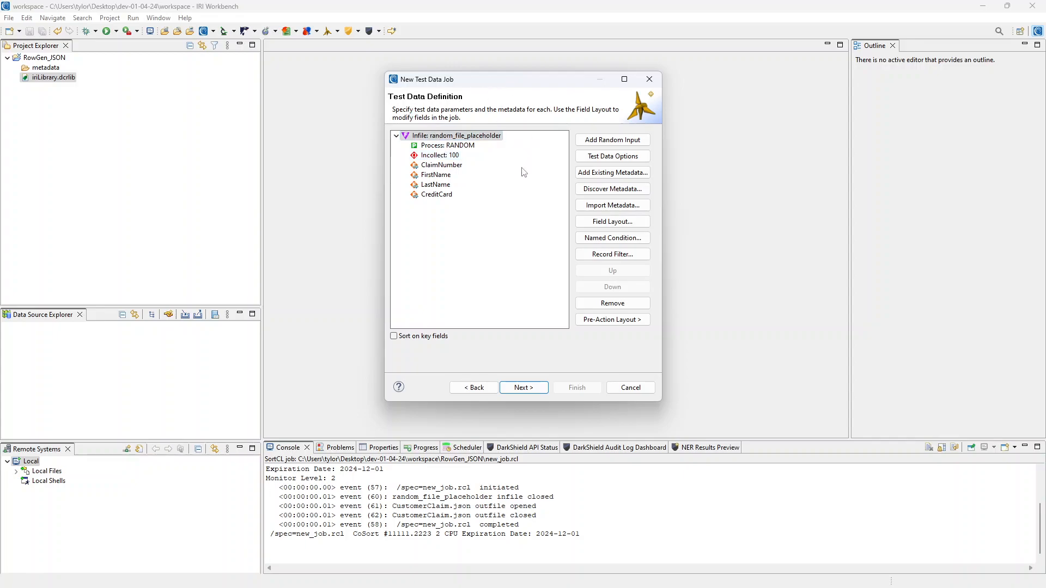
Step: Proceed to the data targets and add a FILE target named CustomerClaim.json in JSON format
left_click(533, 391)
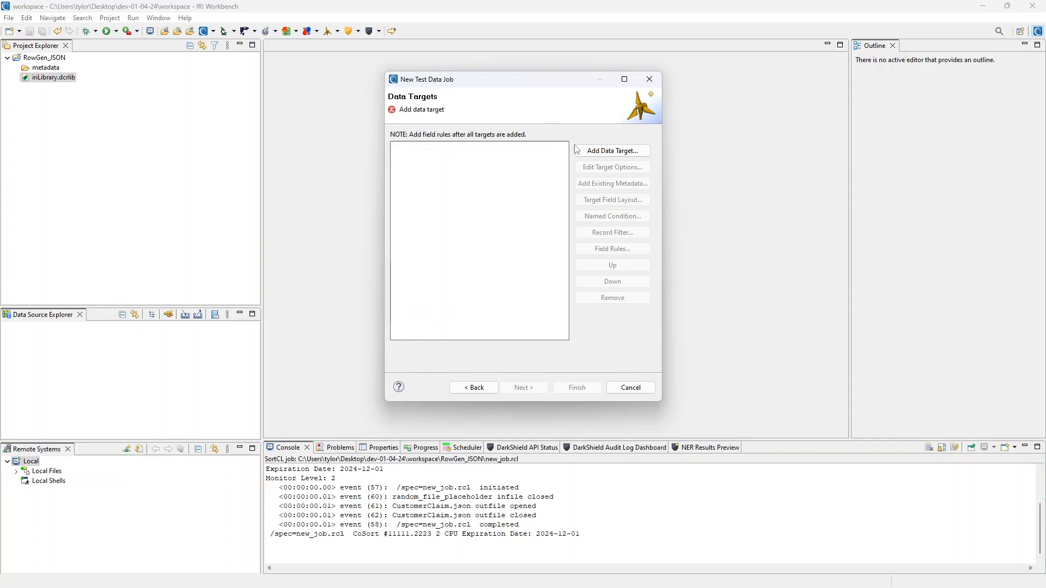
left_click(622, 156)
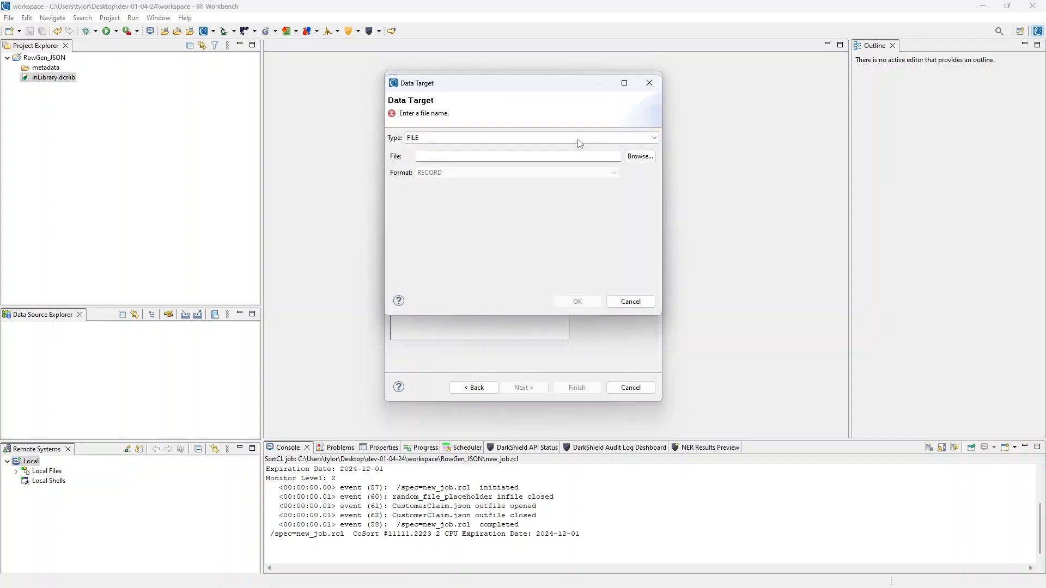
left_click(568, 137)
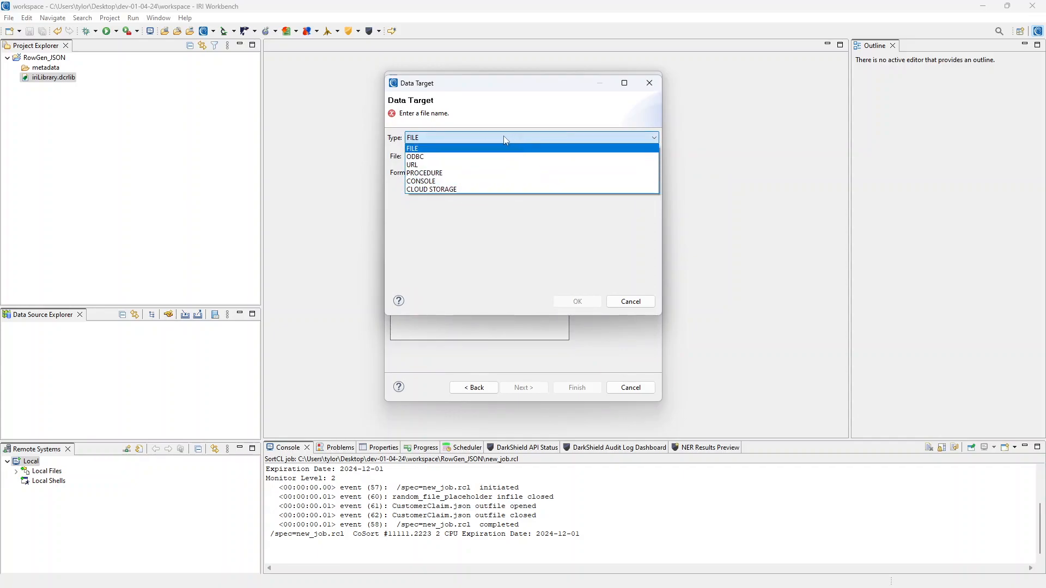
left_click(482, 137)
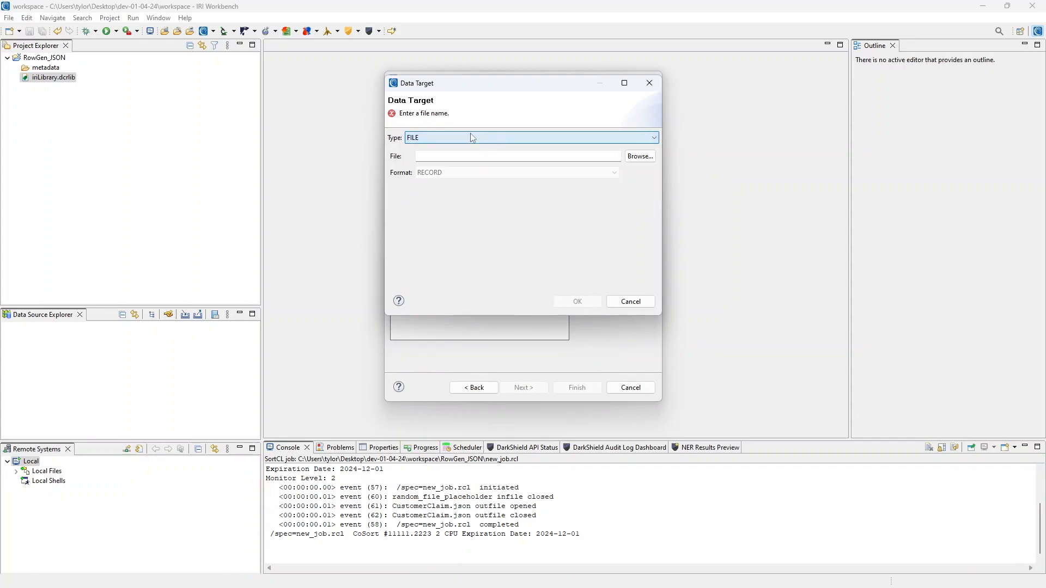
left_click(461, 154)
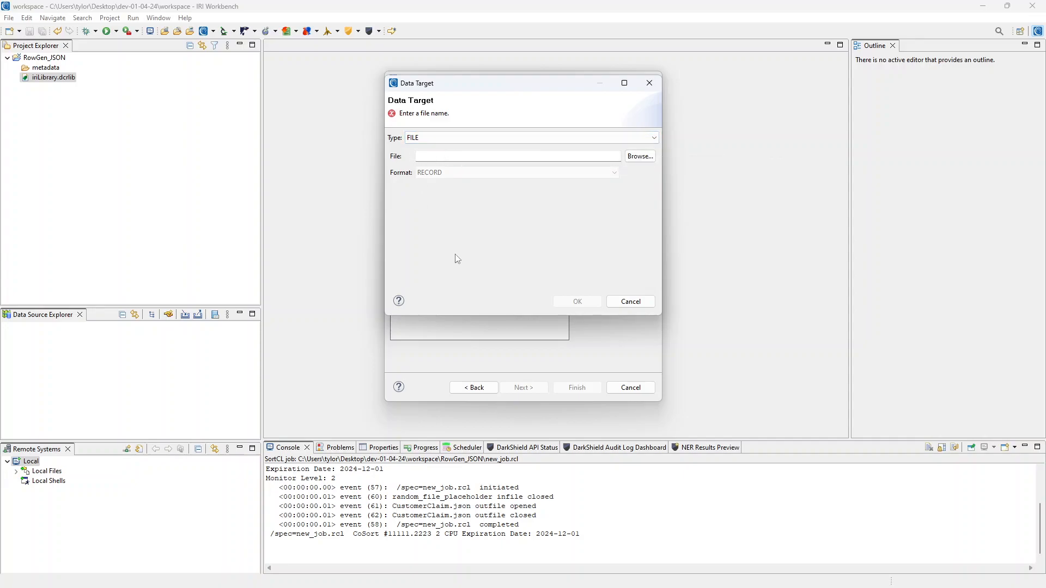
left_click(461, 155)
type("CustomerClaim")
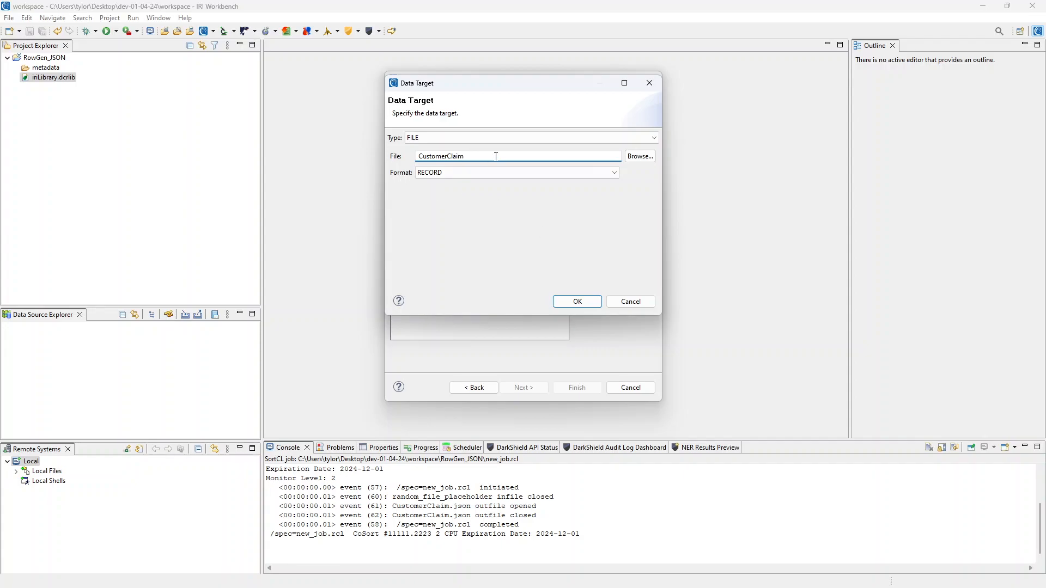
type(".json")
left_click(577, 300)
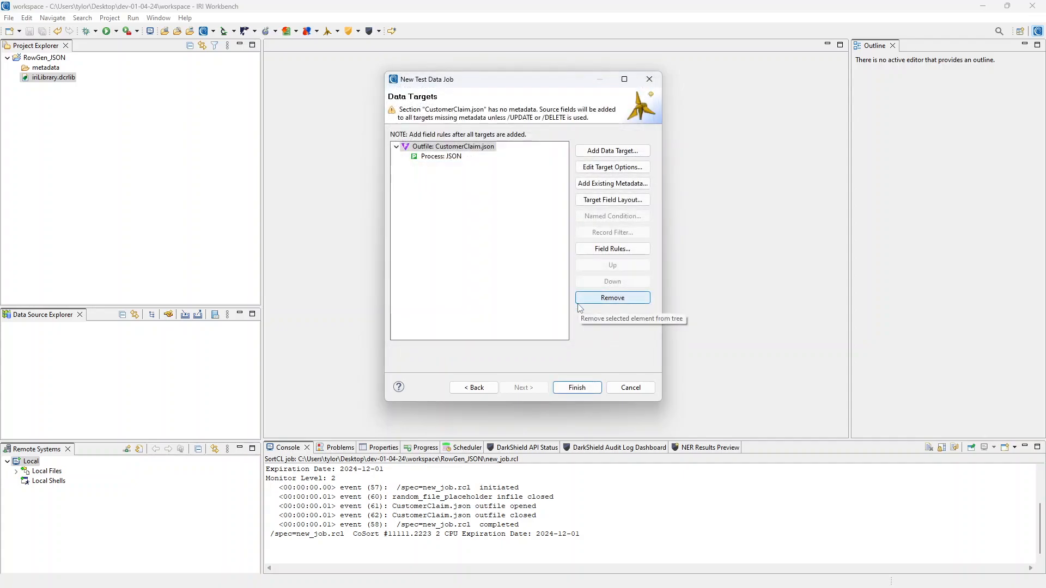
Step: Finish the new test data job and review the set file paths and output section in the generated script
left_click(576, 388)
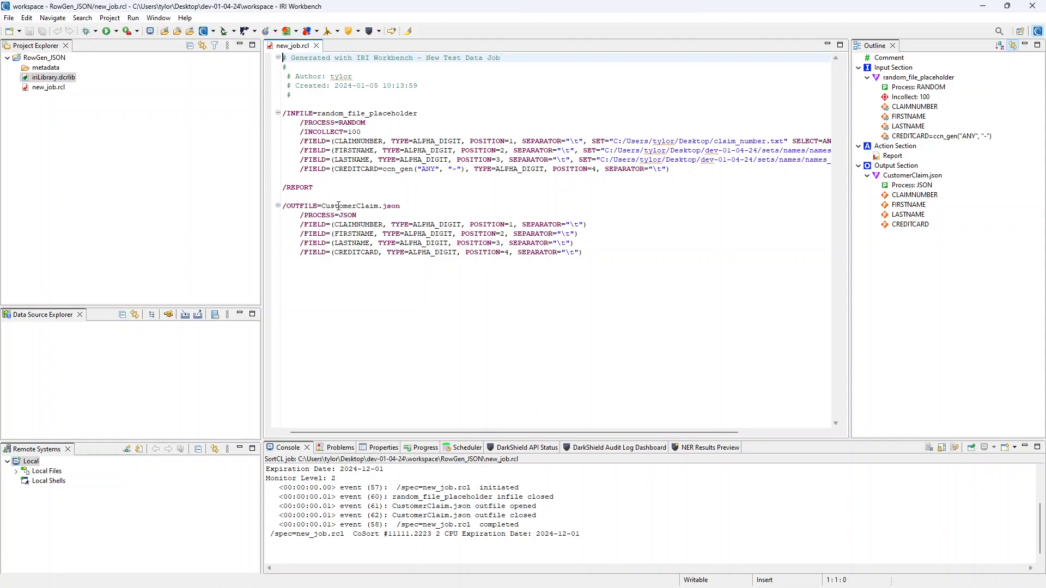
left_click(399, 205)
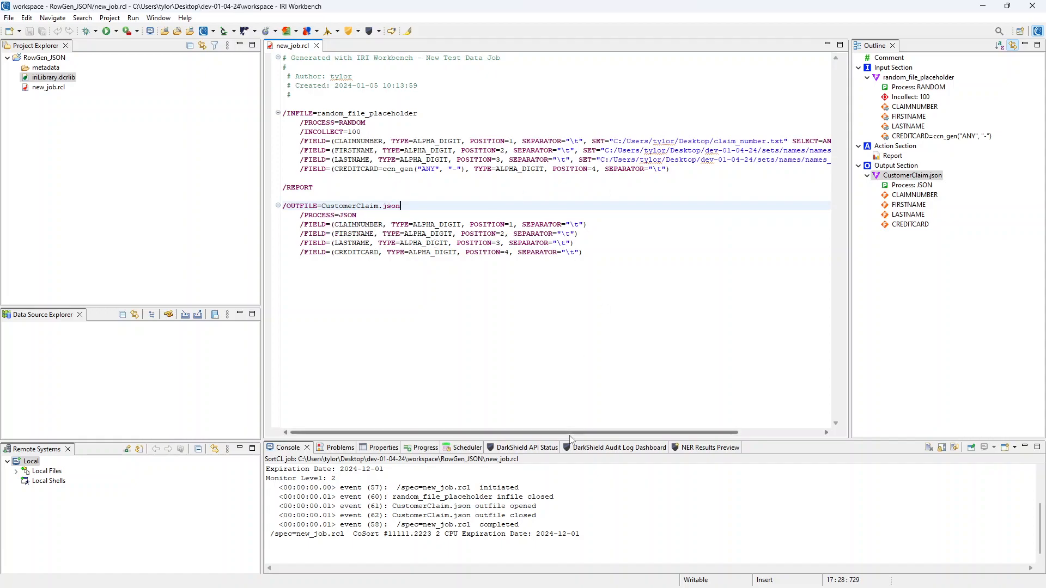
scroll(566, 381, "right", 3)
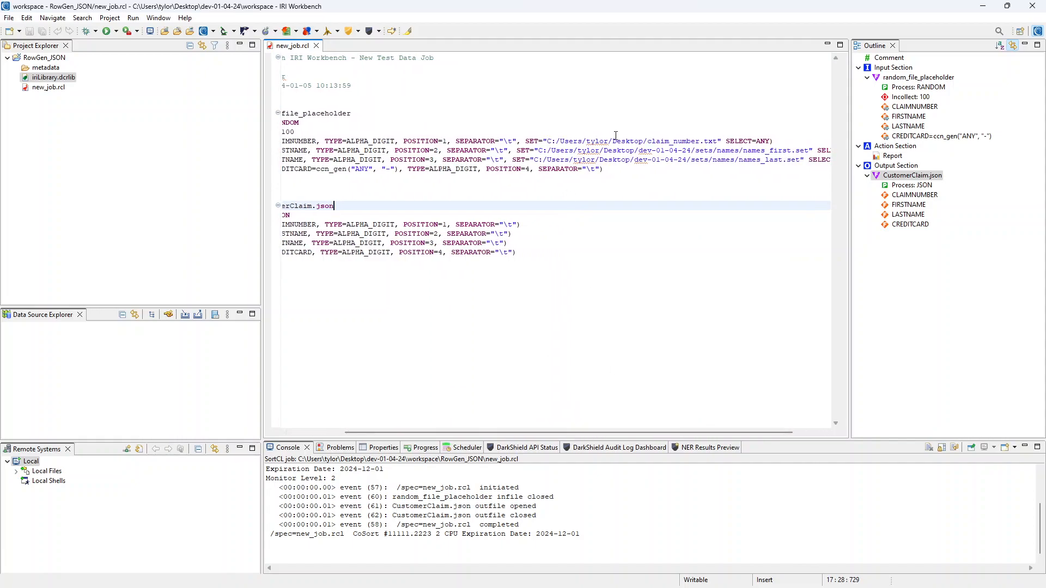
scroll(534, 433, "left", 3)
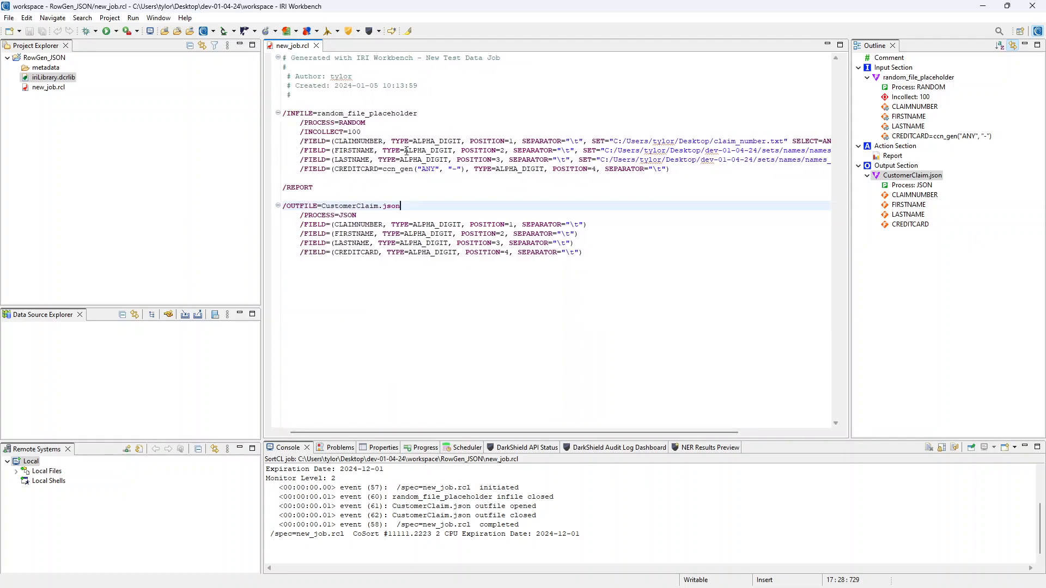
Step: Run new_job.rcl from the RowGen_JSON project as an IRI Job
left_click(47, 88)
right_click(47, 91)
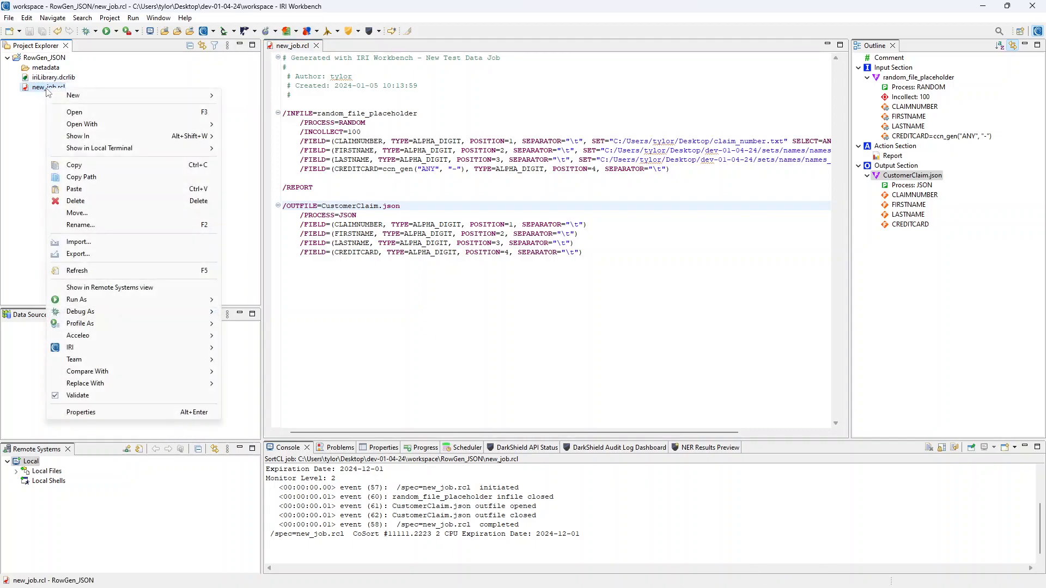
mouse_move(132, 300)
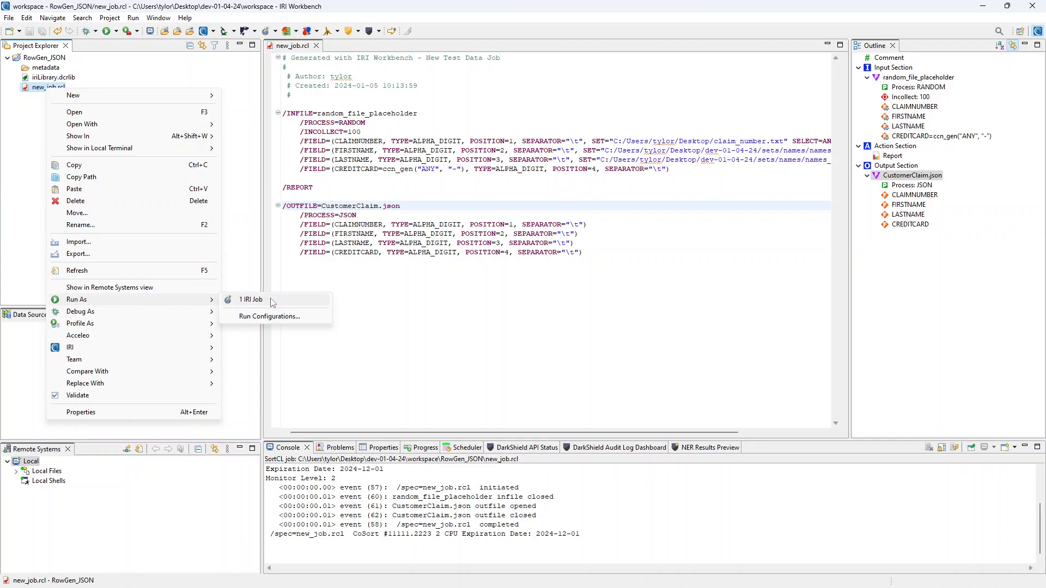
left_click(251, 301)
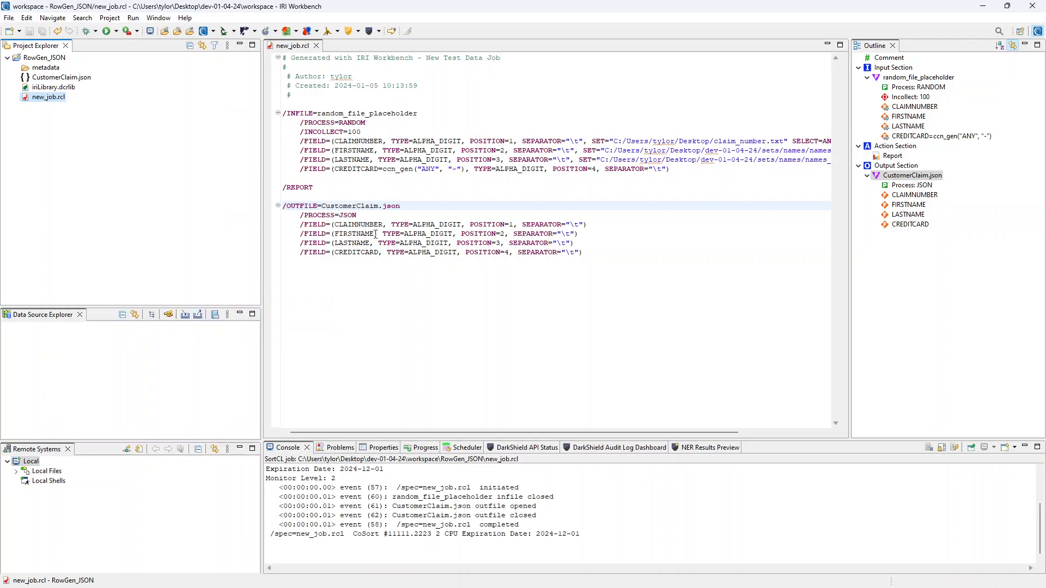
Step: Open the CustomerClaim.json output file and apply source formatting to the whole document
double_click(74, 81)
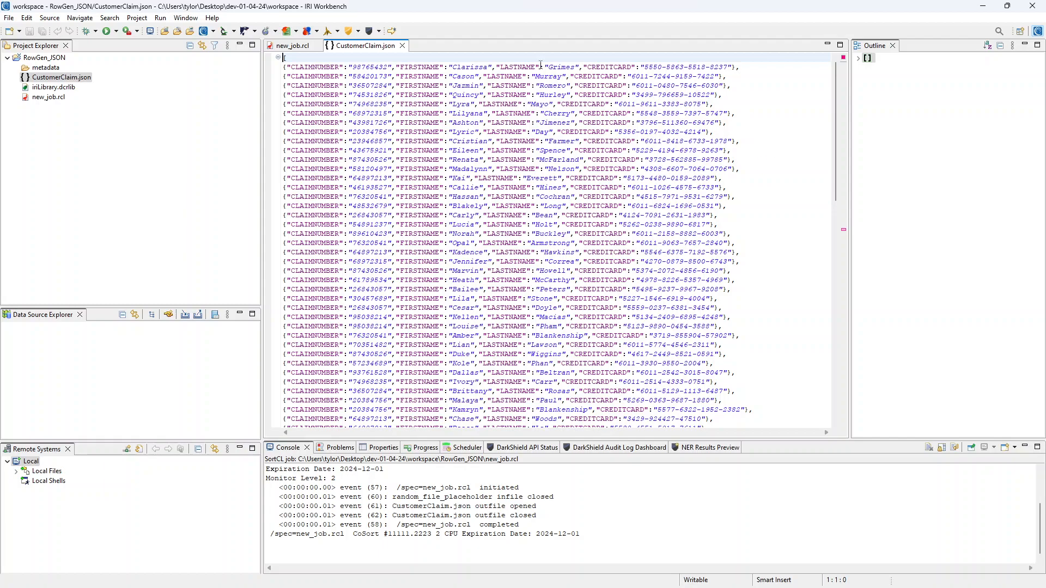
right_click(762, 145)
mouse_move(823, 280)
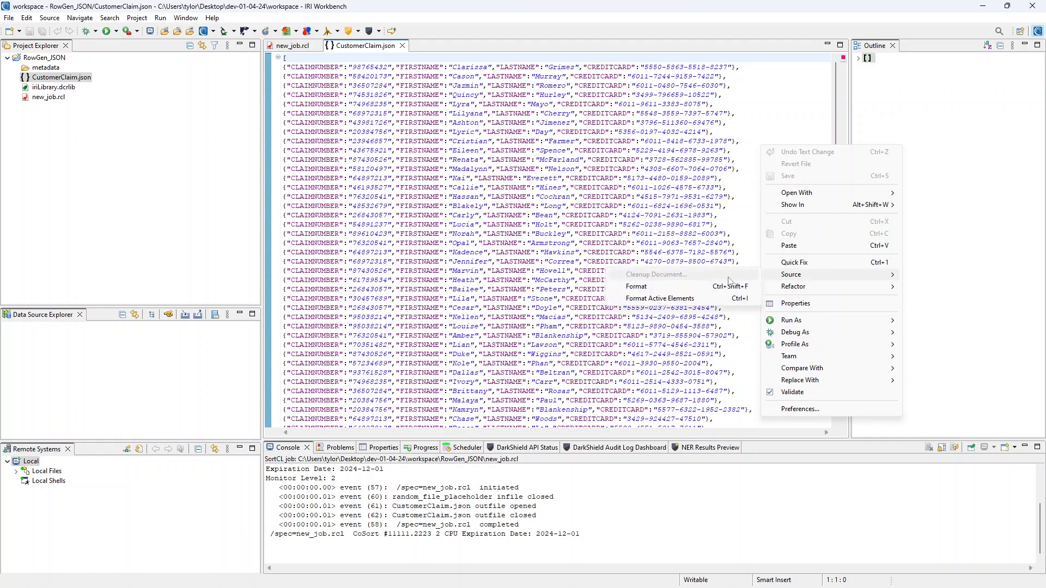
left_click(637, 287)
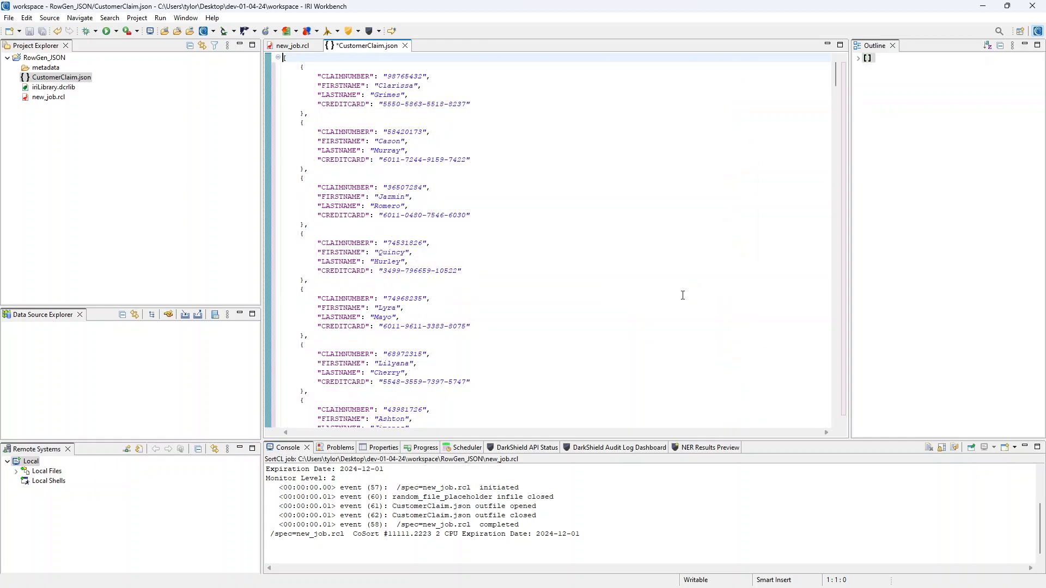